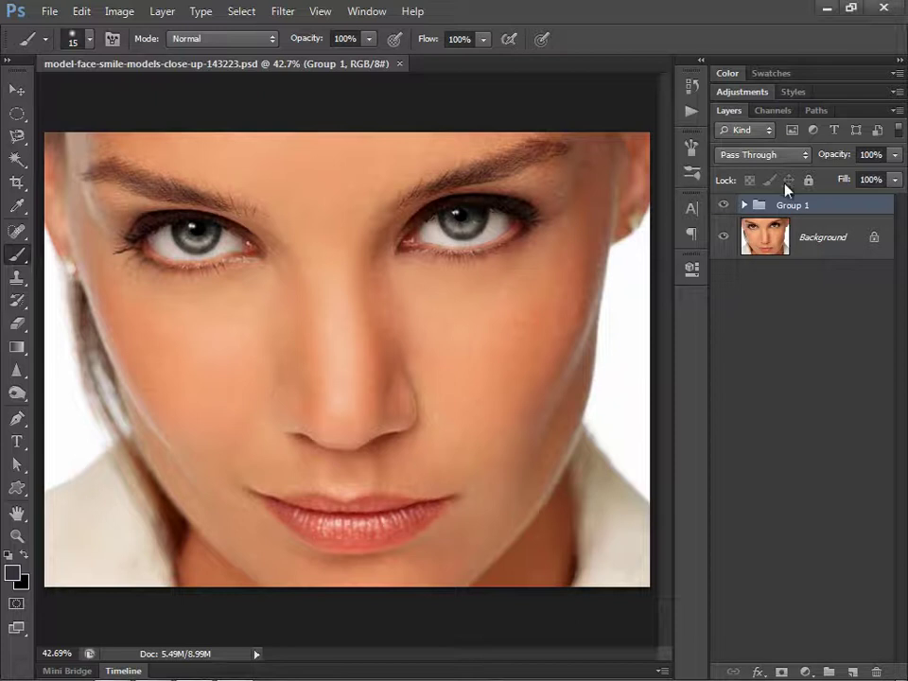
# Toggle Group 1 off and on to compare, then drag Group 1 to the trash
pyautogui.click(725, 205)
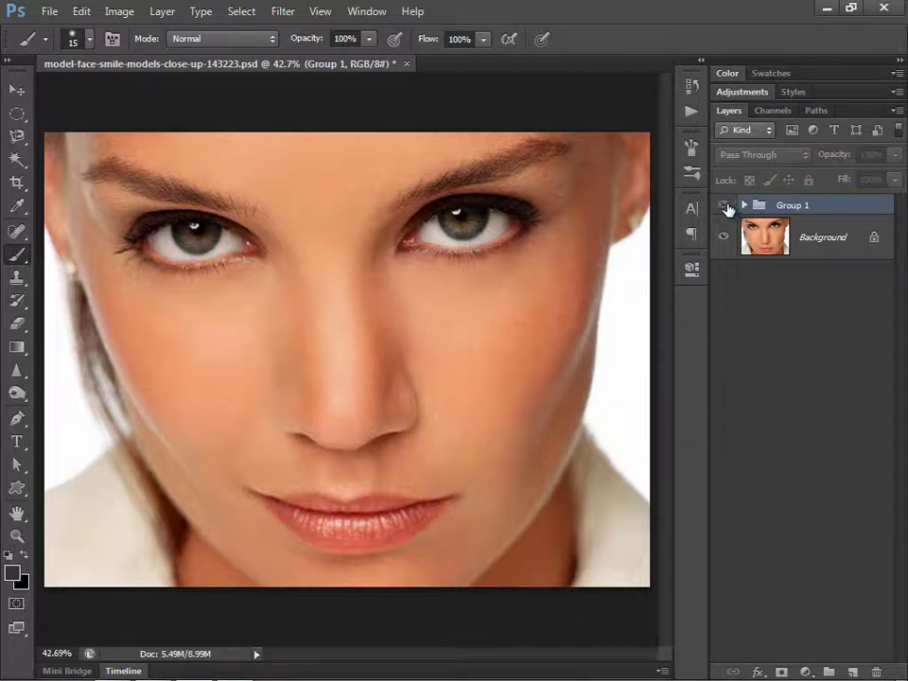
pyautogui.click(725, 205)
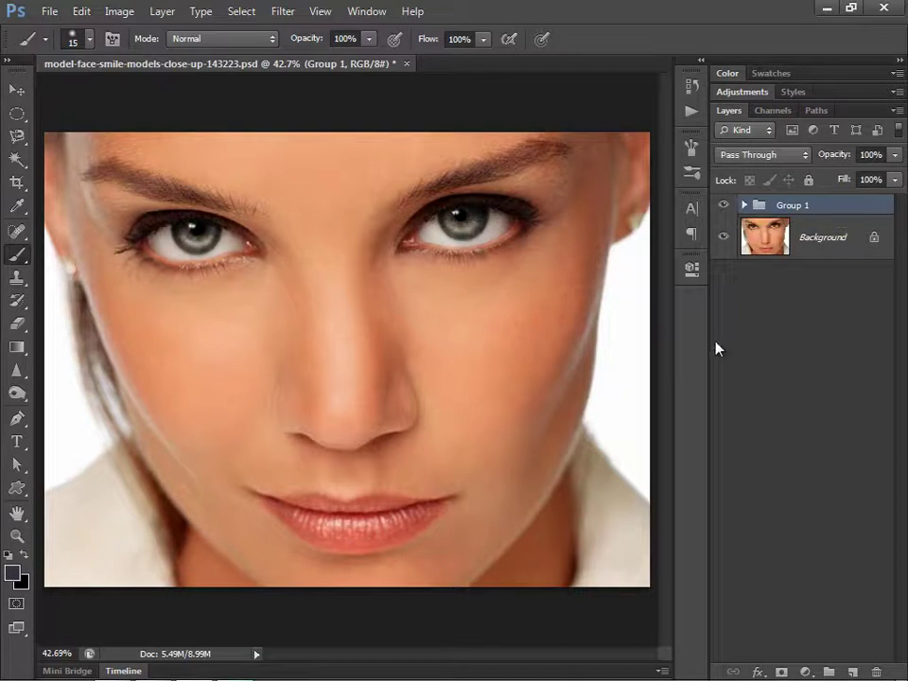
pyautogui.moveTo(785, 203); pyautogui.dragTo(874, 671)
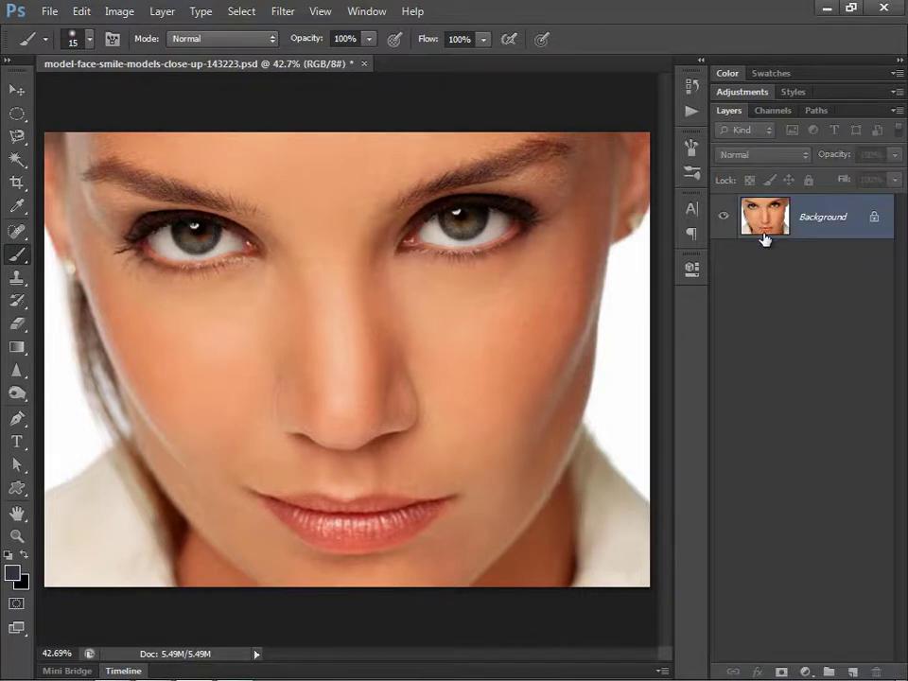
# Pick the Pen tool and zoom in to 100% on the left eye
pyautogui.click(17, 419)
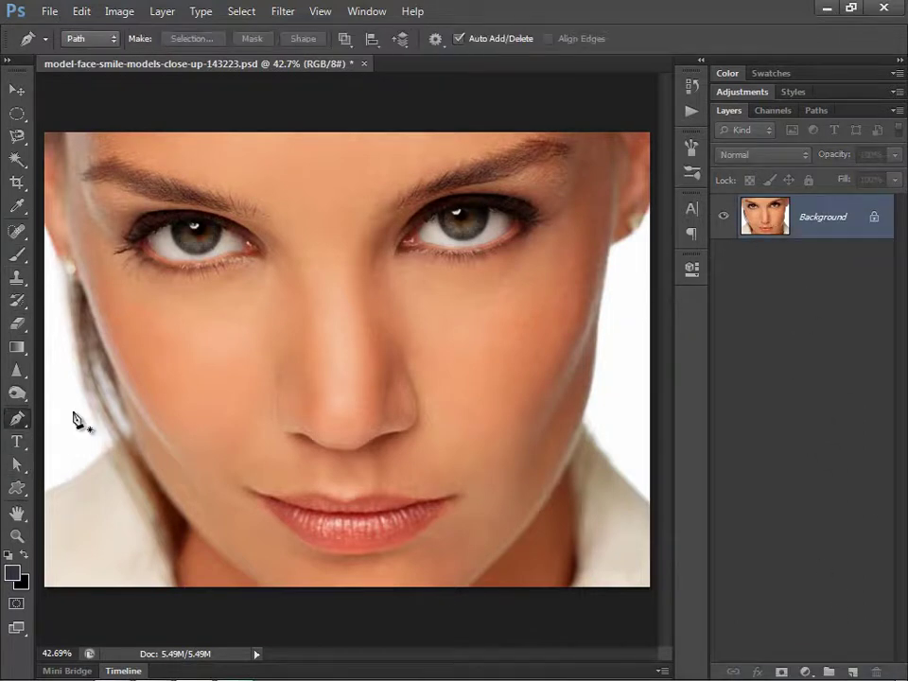
pyautogui.hotkey('ctrl', '+')
pyautogui.hotkey('ctrl', '+')
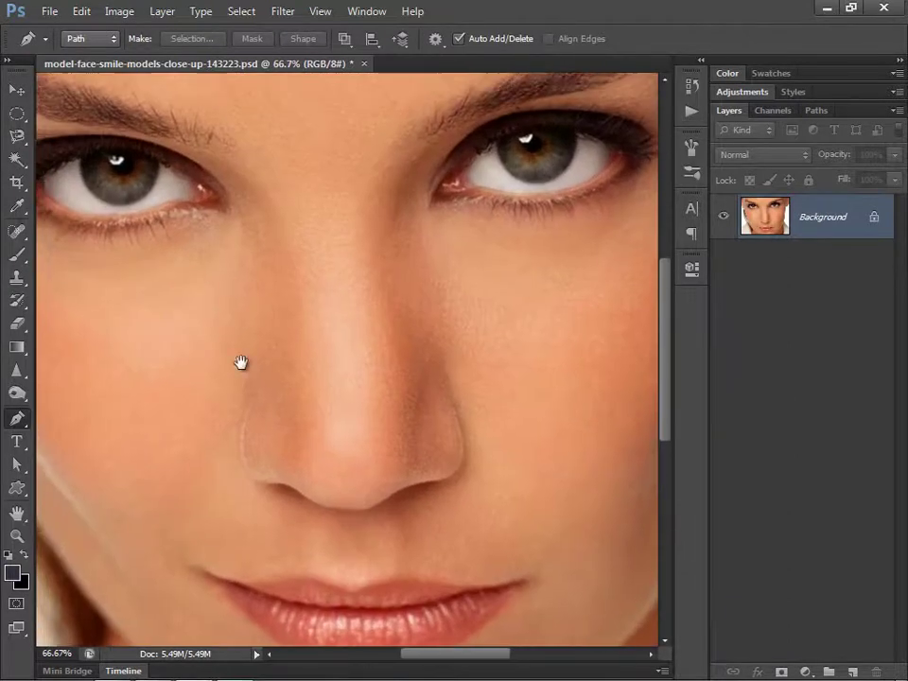
pyautogui.hotkey('ctrl', '+')
pyautogui.moveTo(189, 371); pyautogui.dragTo(252, 408)
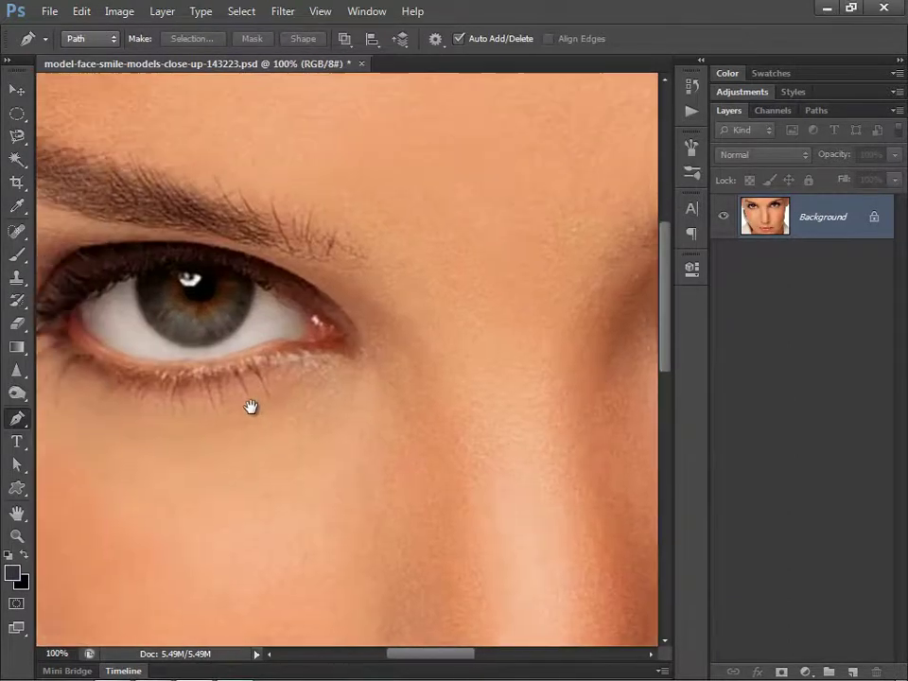
# Trace a closed curved path around the left iris and bring up its path options
pyautogui.click(137, 277)
pyautogui.moveTo(154, 329)
pyautogui.mouseDown()
pyautogui.moveTo(180, 355)
pyautogui.moveTo(269, 331)
pyautogui.mouseUp()
pyautogui.keyDown('alt'); pyautogui.click(153, 329); pyautogui.keyUp('alt')
pyautogui.keyDown('alt'); pyautogui.click(218, 342); pyautogui.keyUp('alt')
pyautogui.moveTo(253, 289)
pyautogui.mouseDown()
pyautogui.moveTo(249, 253)
pyautogui.moveTo(255, 262)
pyautogui.mouseUp()
pyautogui.keyDown('alt'); pyautogui.click(254, 288); pyautogui.keyUp('alt')
pyautogui.moveTo(139, 281); pyautogui.dragTo(194, 243)
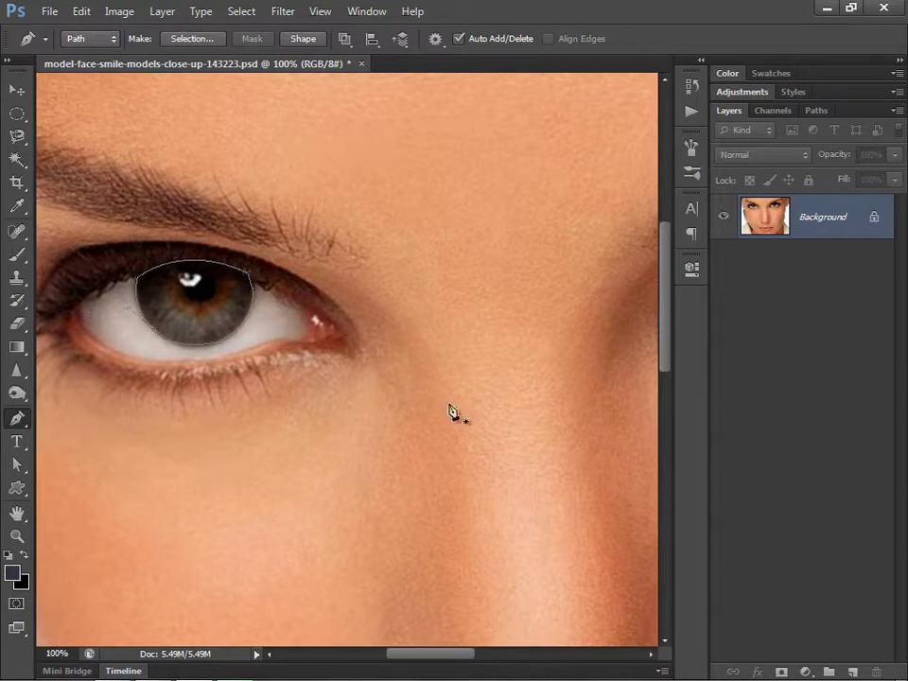
pyautogui.rightClick(243, 302)
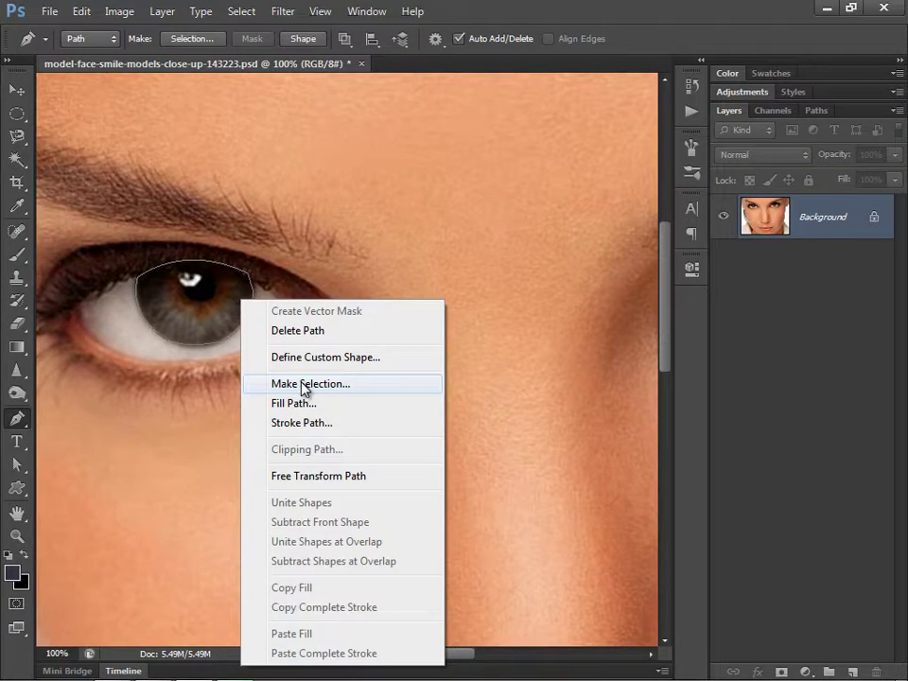
# Convert the iris path into a selection with Feather Radius 0
pyautogui.click(252, 384)
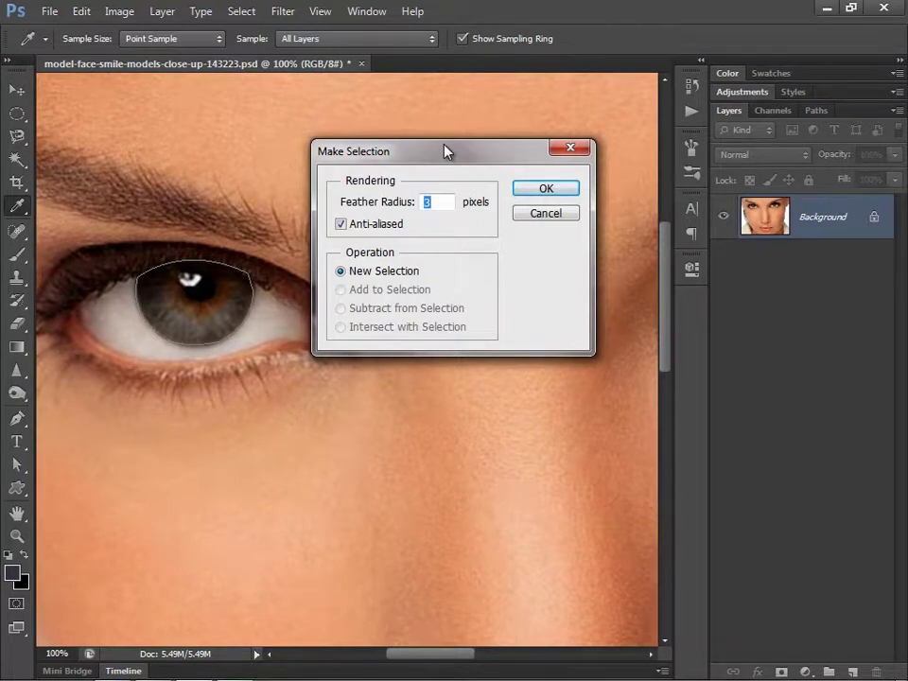
pyautogui.write('0')
pyautogui.click(549, 189)
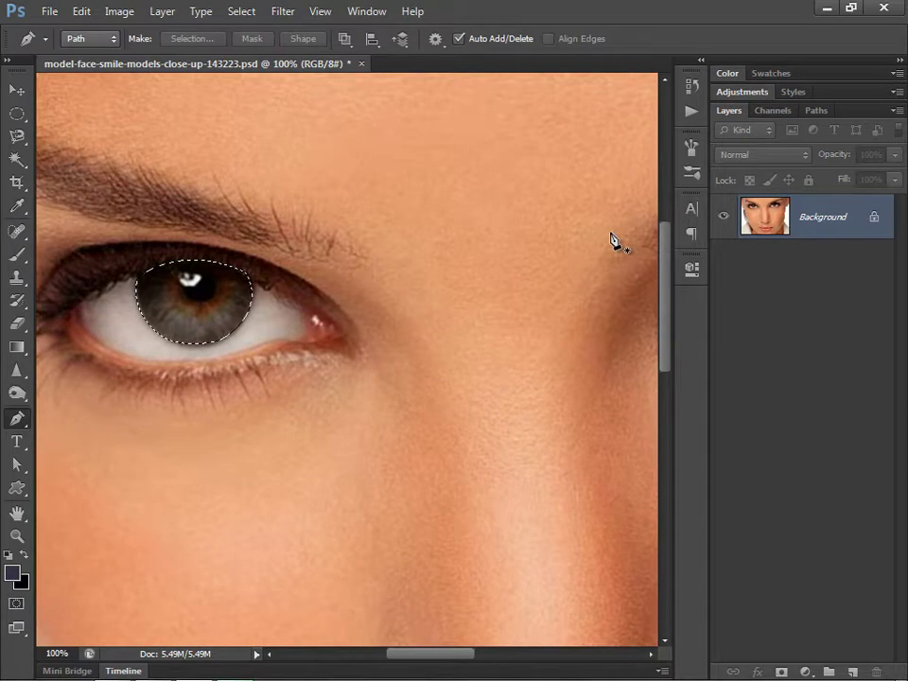
# Copy the iris selection onto a new Layer 1 with Ctrl+J
pyautogui.click(241, 11)
pyautogui.moveTo(256, 206)
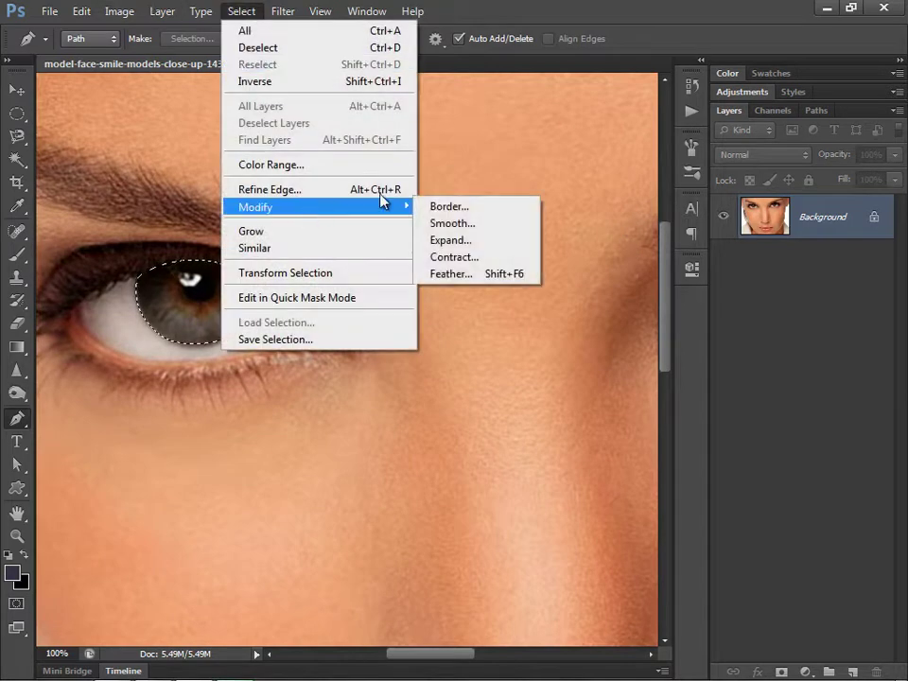
pyautogui.press('Escape')
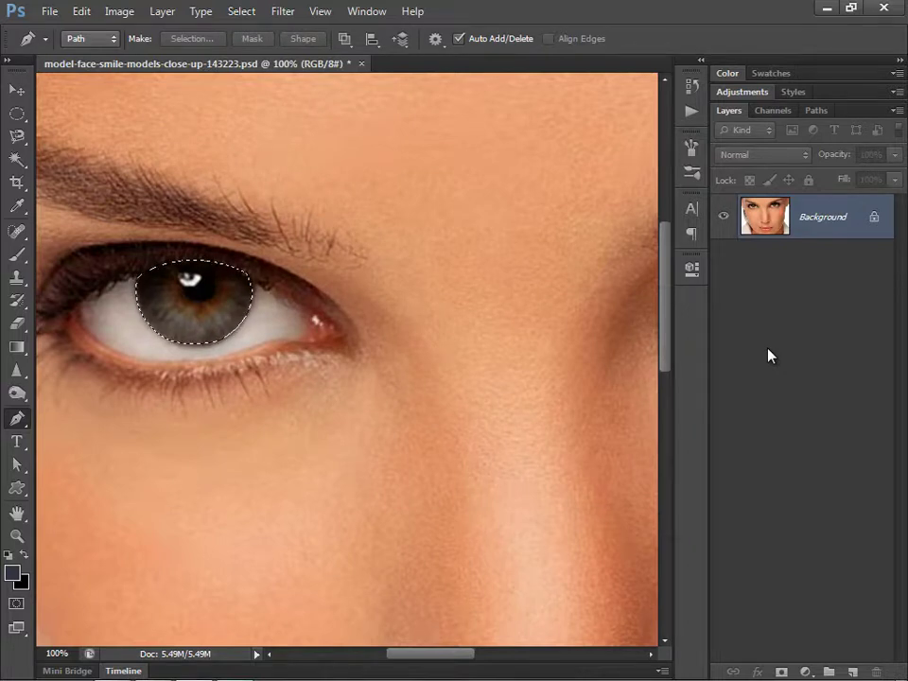
pyautogui.hotkey('ctrl', 'j')
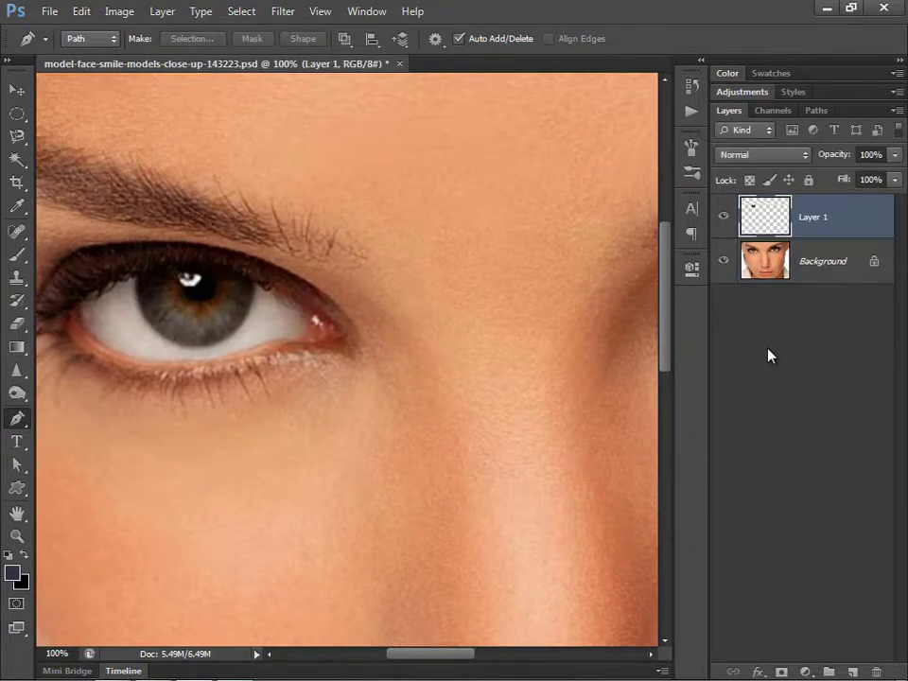
# Toggle the Background to check the copy, then lift the RGB curve midpoint slightly in Curves
pyautogui.click(723, 261)
pyautogui.click(723, 261)
pyautogui.click(119, 12)
pyautogui.moveTo(147, 57)
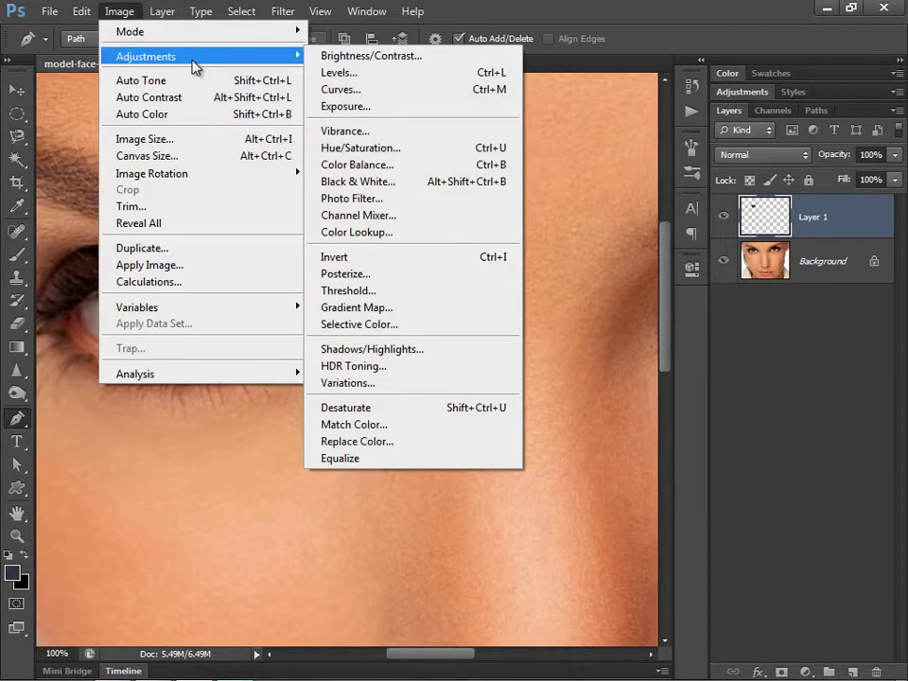
pyautogui.click(345, 89)
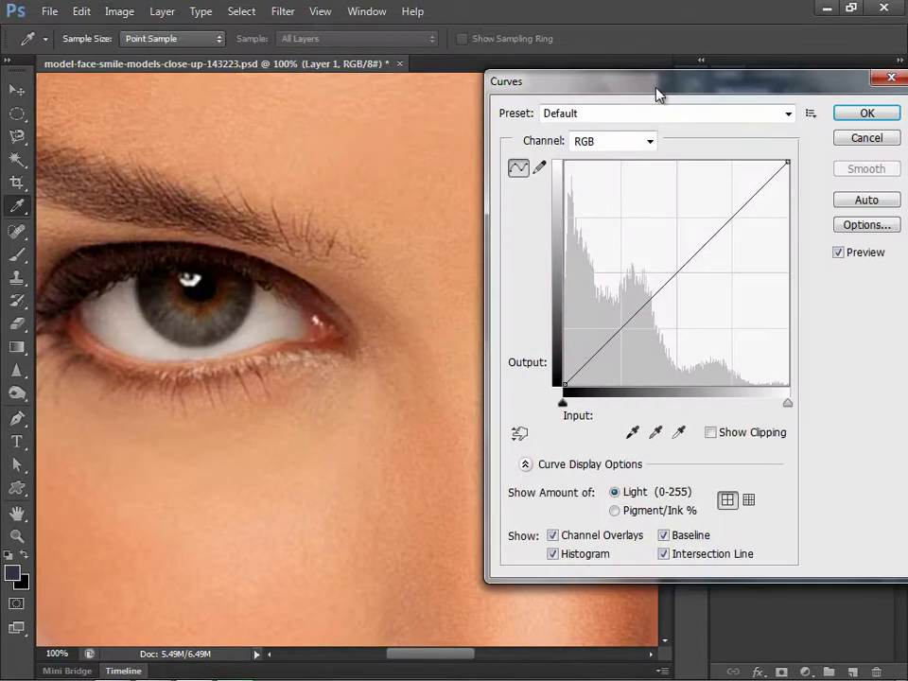
pyautogui.moveTo(657, 94); pyautogui.dragTo(635, 96)
pyautogui.click(654, 275)
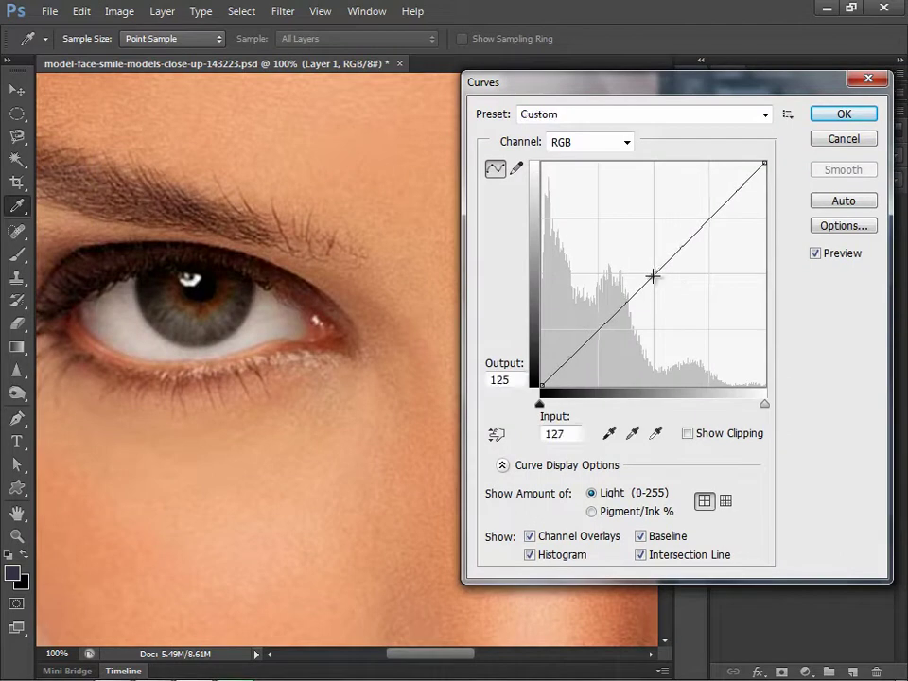
pyautogui.moveTo(653, 275); pyautogui.dragTo(651, 272)
# Raise the Blue channel curve's midpoint and apply the Curves adjustment
pyautogui.click(626, 142)
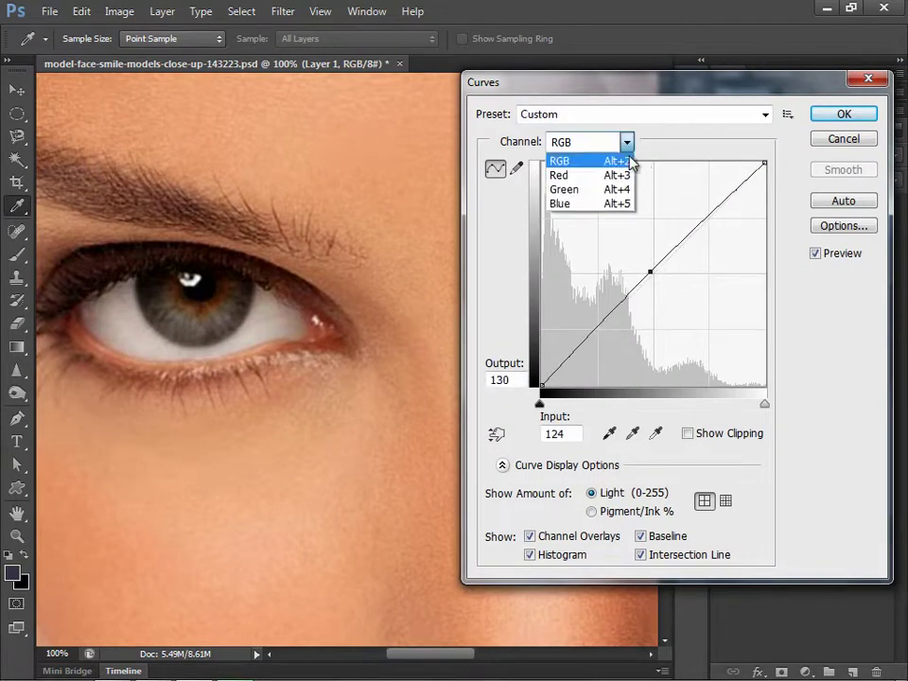
pyautogui.click(594, 206)
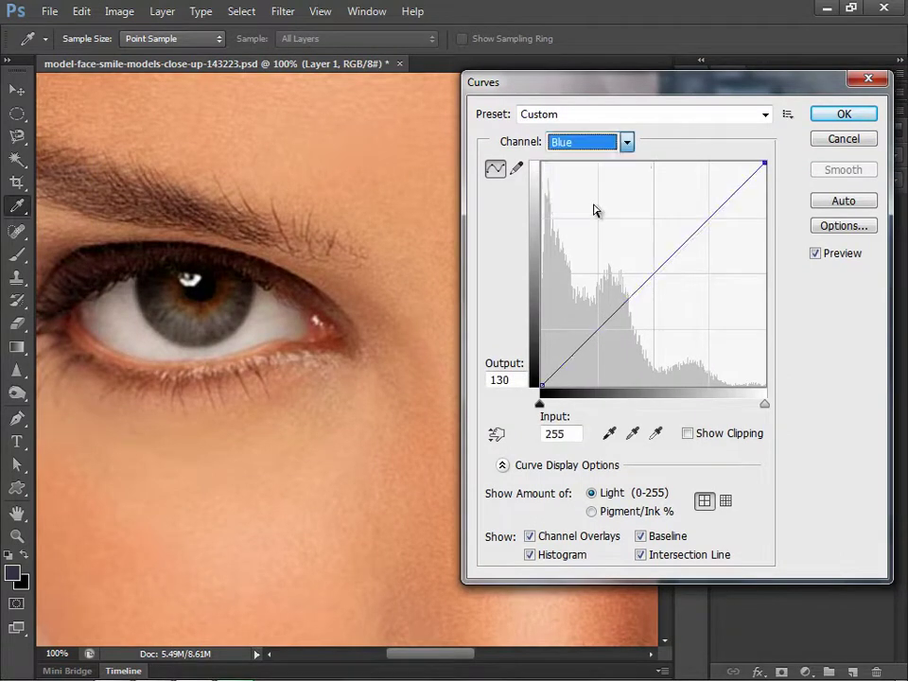
pyautogui.click(653, 272)
pyautogui.moveTo(653, 272); pyautogui.dragTo(647, 266)
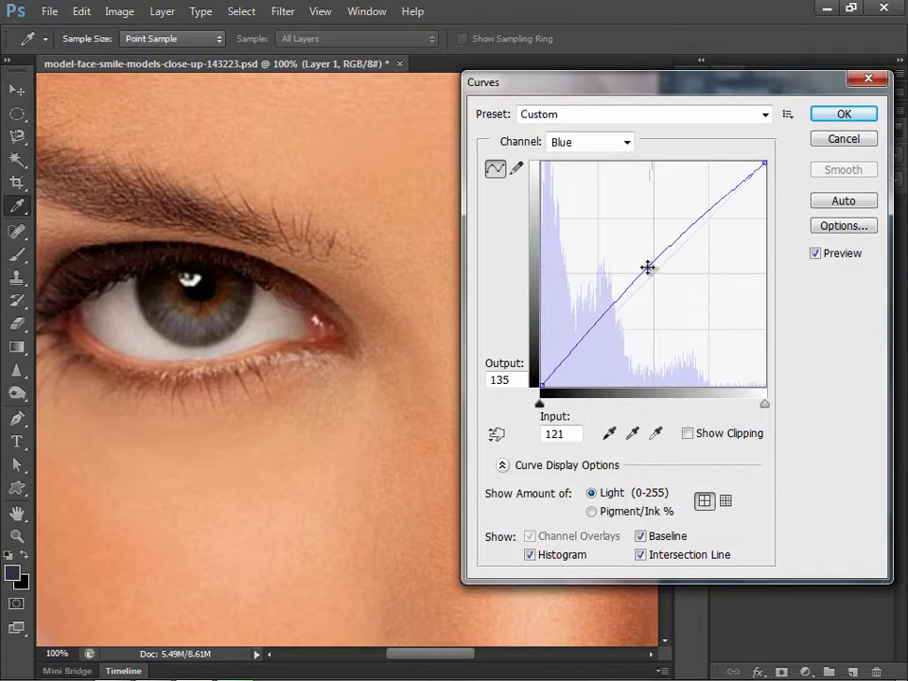
pyautogui.click(841, 115)
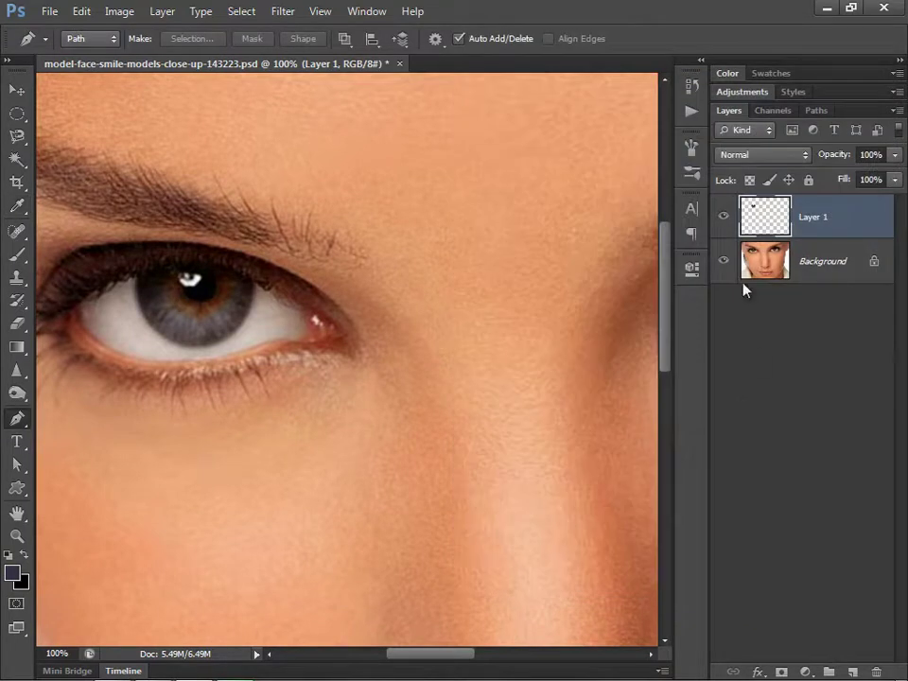
# Compare the tinted iris on and off, pick the Dodge tool and zoom in on the eye
pyautogui.click(726, 217)
pyautogui.click(727, 217)
pyautogui.click(17, 392)
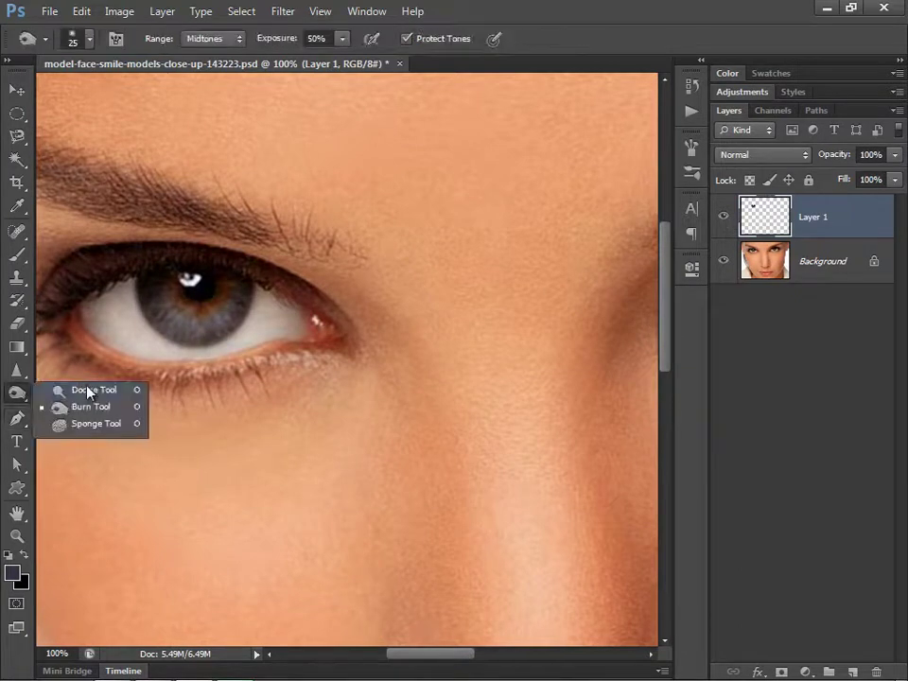
pyautogui.click(87, 390)
pyautogui.hotkey('ctrl', '+')
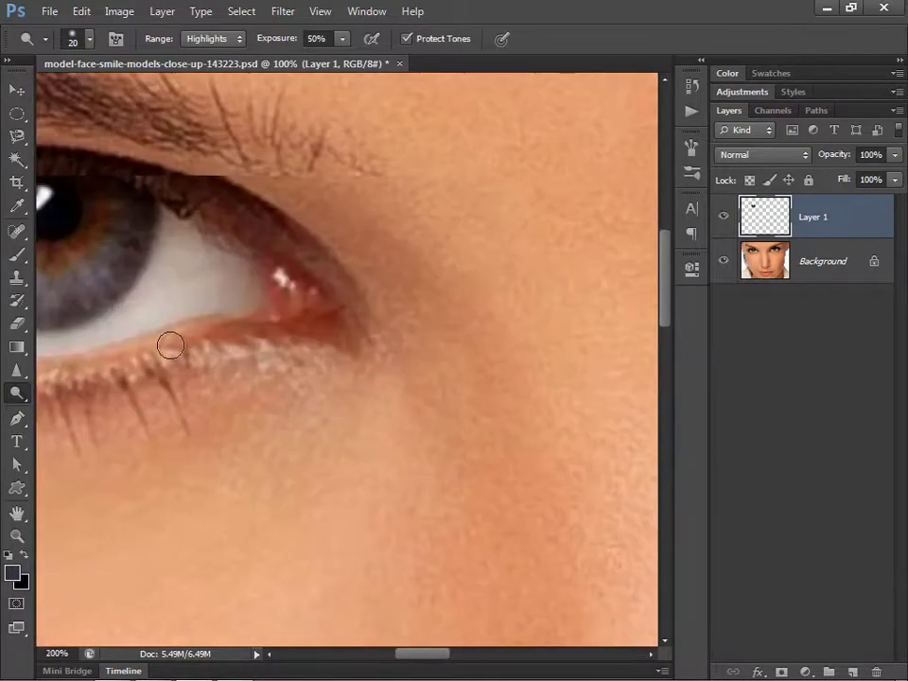
pyautogui.click(17, 346)
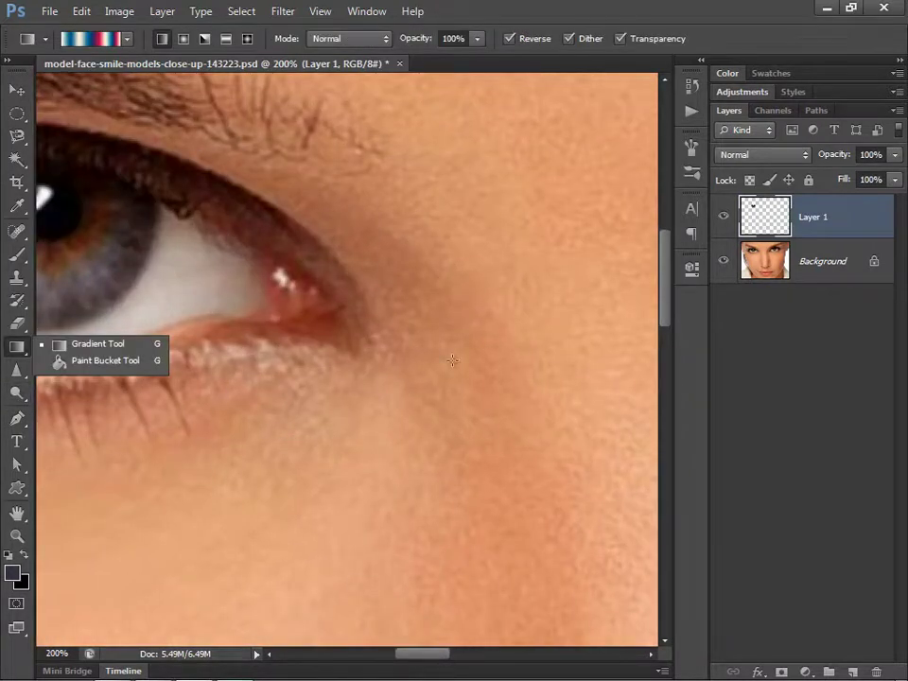
pyautogui.moveTo(220, 362); pyautogui.dragTo(376, 417)
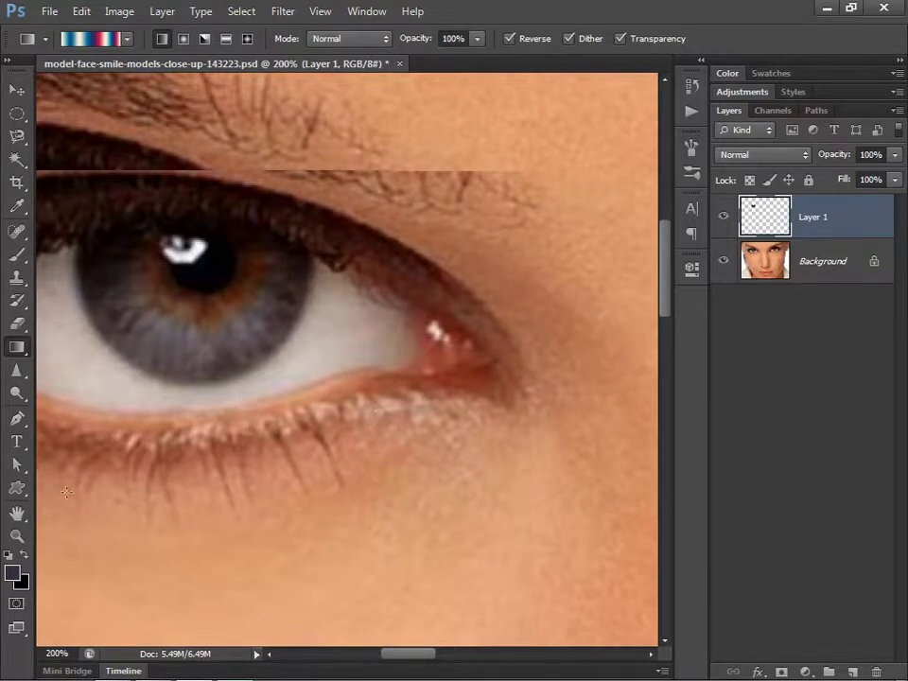
# Reselect the Dodge tool, frame the whole iris, and lower exposure to 30%
pyautogui.moveTo(17, 393); pyautogui.dragTo(87, 386)
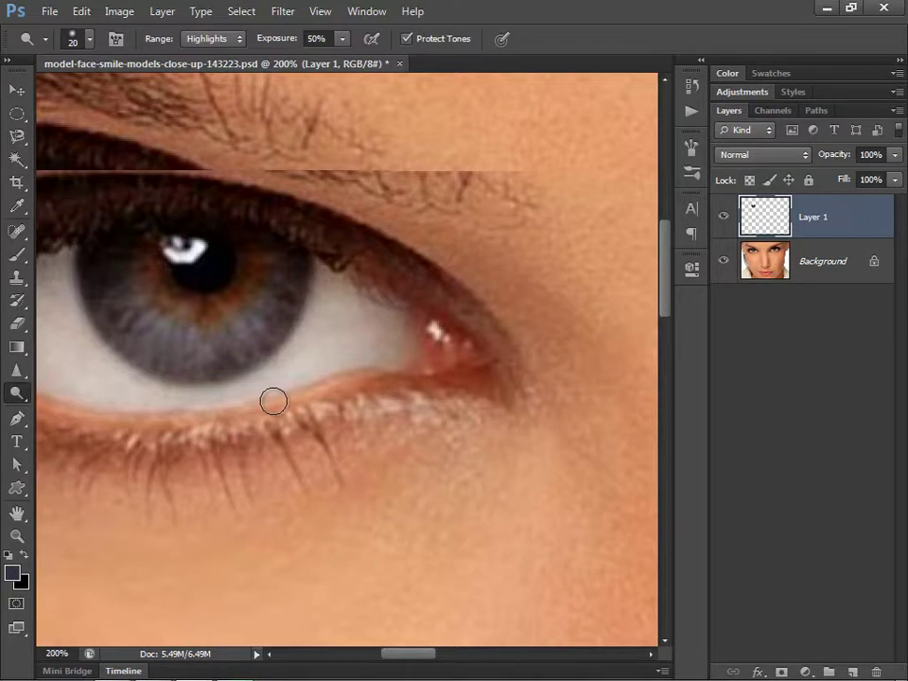
pyautogui.hotkey('ctrl', '+')
pyautogui.moveTo(276, 239); pyautogui.dragTo(391, 317)
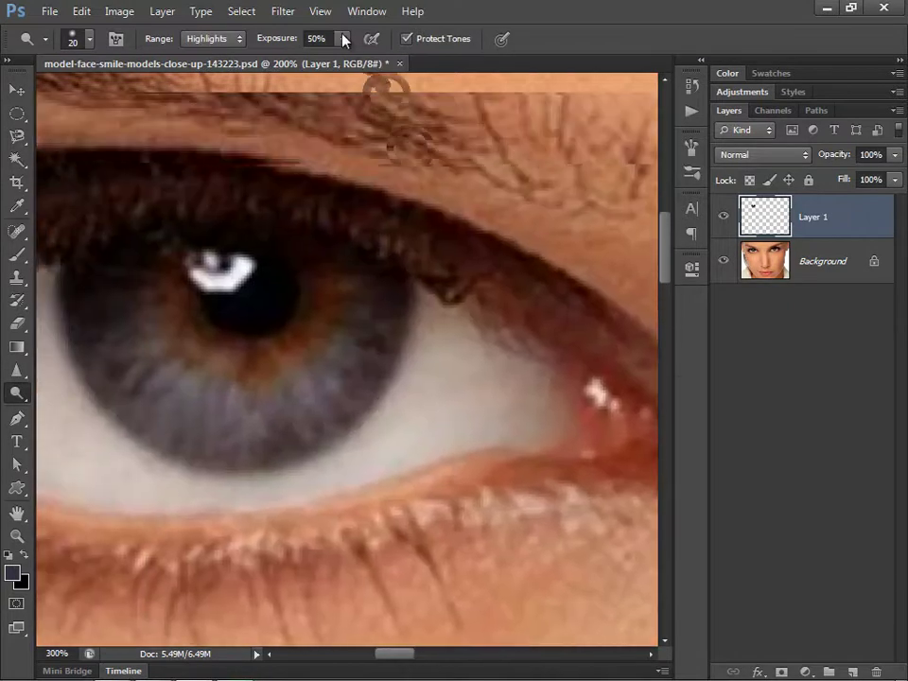
pyautogui.click(343, 39)
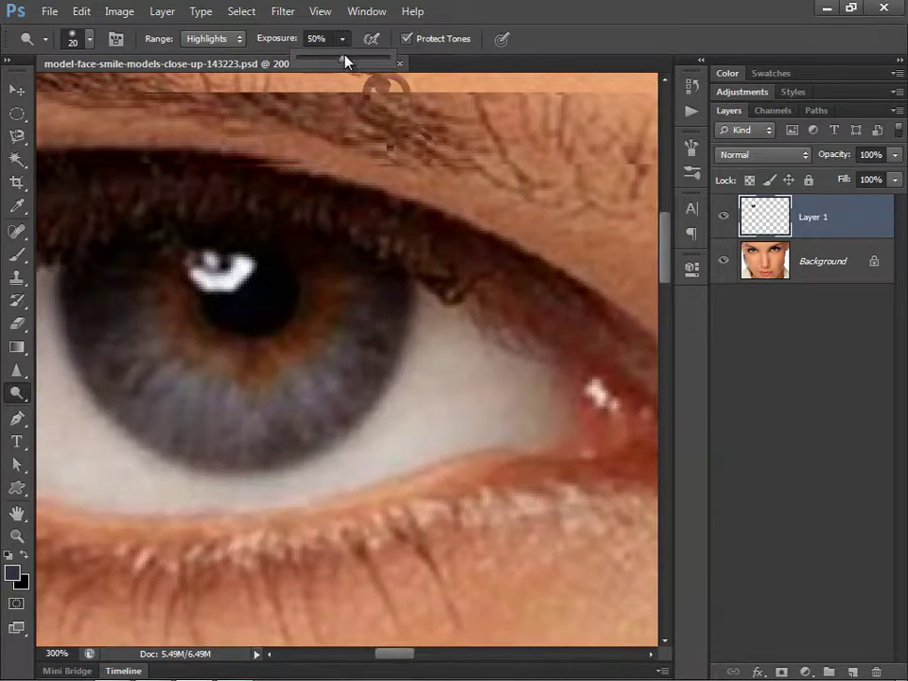
pyautogui.moveTo(345, 60); pyautogui.dragTo(326, 64)
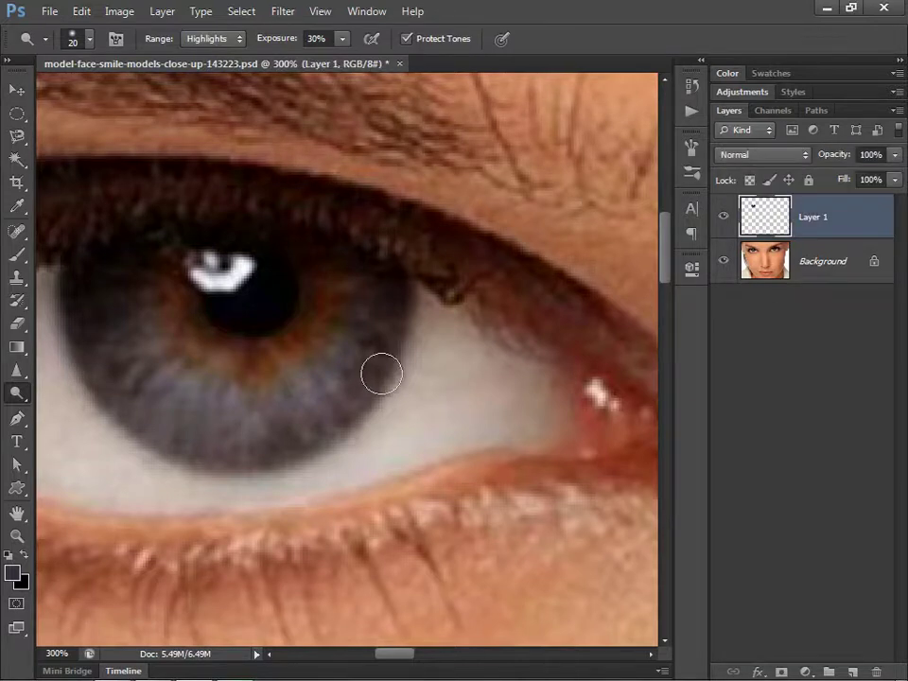
# Set brush hardness 30% and size 15 px, then dodge a band across the lower iris
pyautogui.rightClick(345, 266)
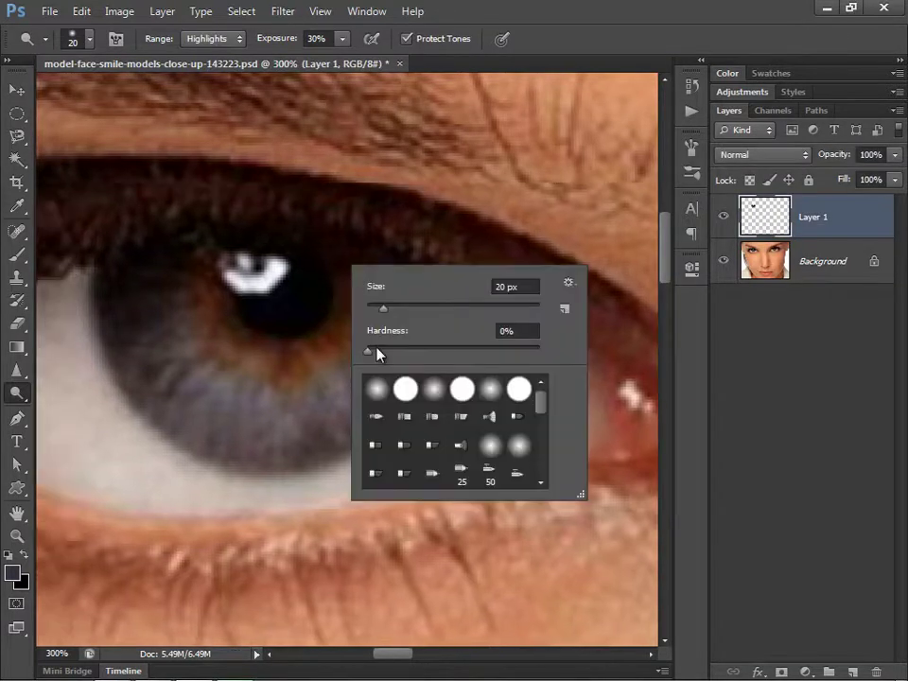
pyautogui.moveTo(377, 353); pyautogui.dragTo(419, 351)
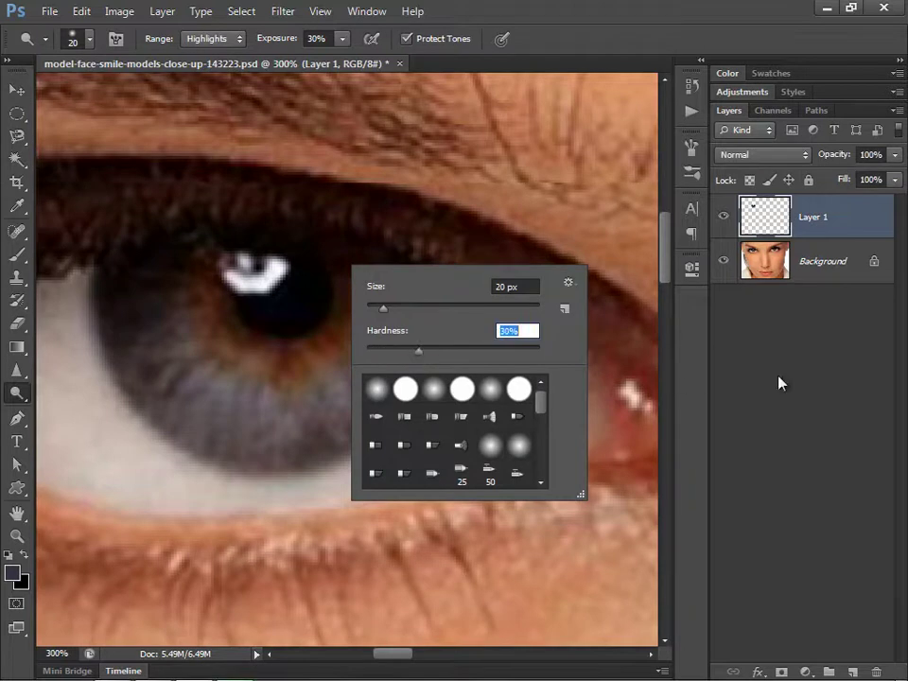
pyautogui.press('Return')
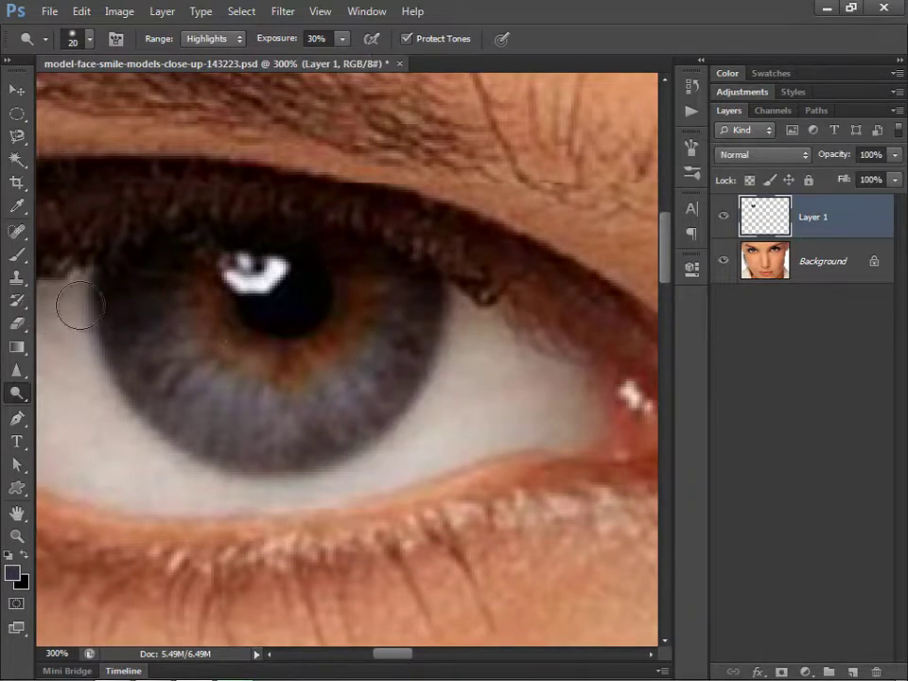
pyautogui.press('[')
pyautogui.press('[')
pyautogui.press(']')
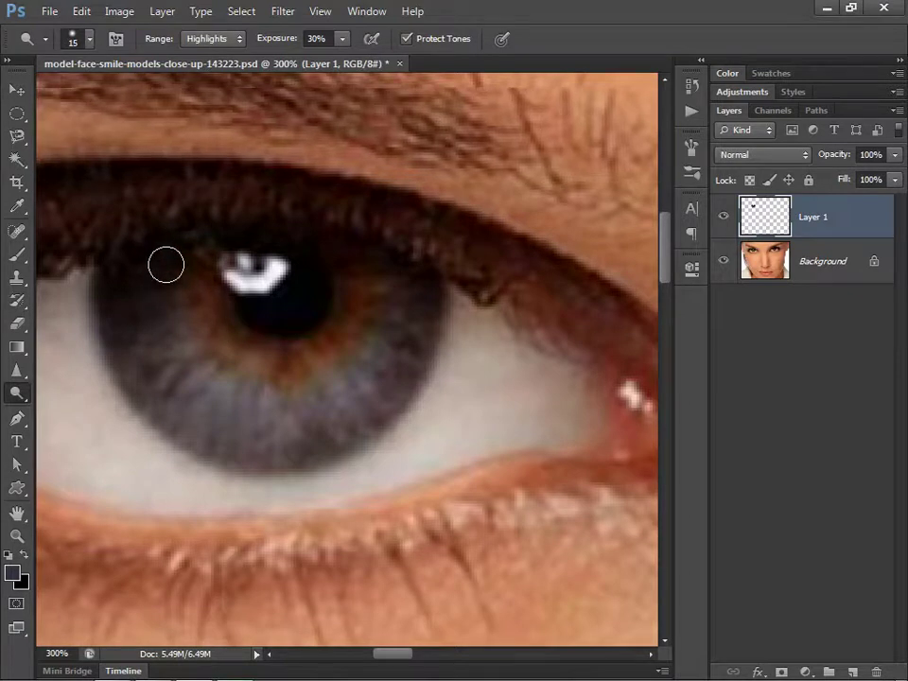
pyautogui.moveTo(207, 374)
pyautogui.mouseDown()
pyautogui.moveTo(322, 383)
pyautogui.moveTo(386, 276)
pyautogui.moveTo(169, 260)
pyautogui.moveTo(161, 284)
pyautogui.moveTo(172, 325)
pyautogui.moveTo(204, 375)
pyautogui.moveTo(270, 399)
pyautogui.moveTo(335, 379)
pyautogui.moveTo(369, 338)
pyautogui.moveTo(380, 273)
pyautogui.mouseUp()
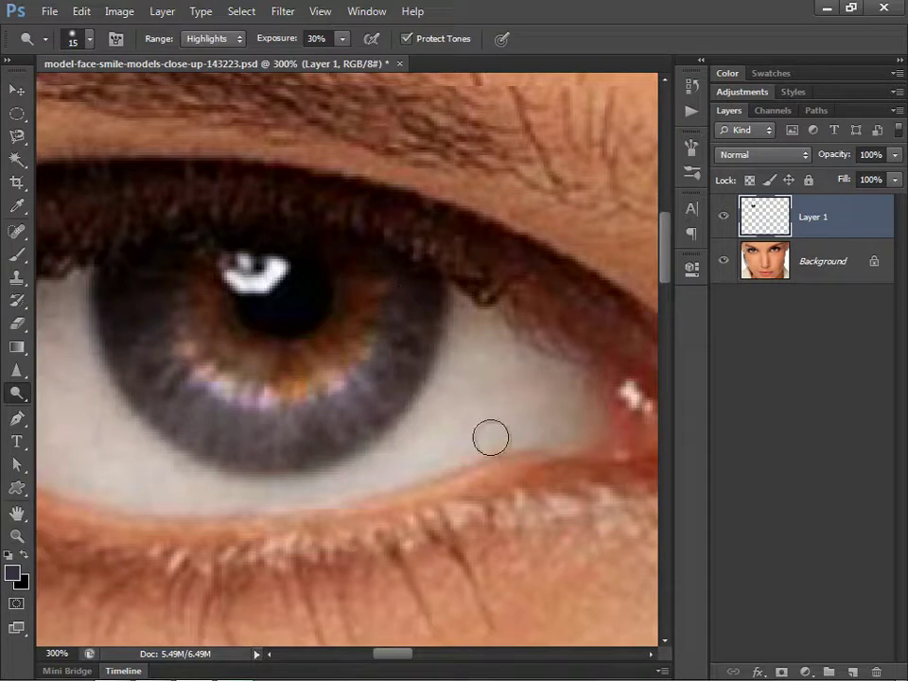
# Burn the iris's right rim with the Burn tool on Midtones at 50%
pyautogui.rightClick(16, 395)
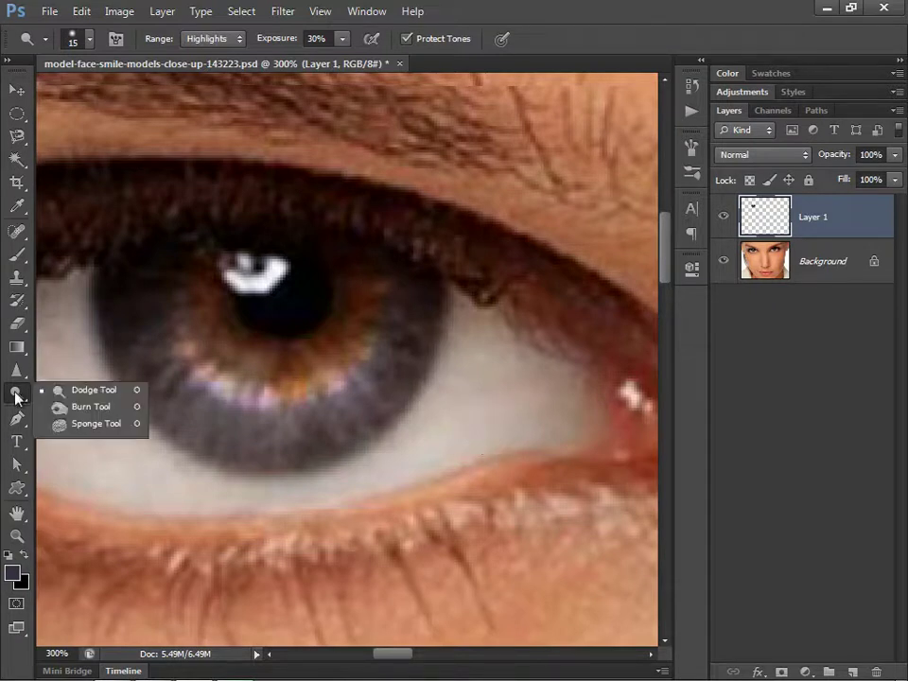
pyautogui.click(91, 407)
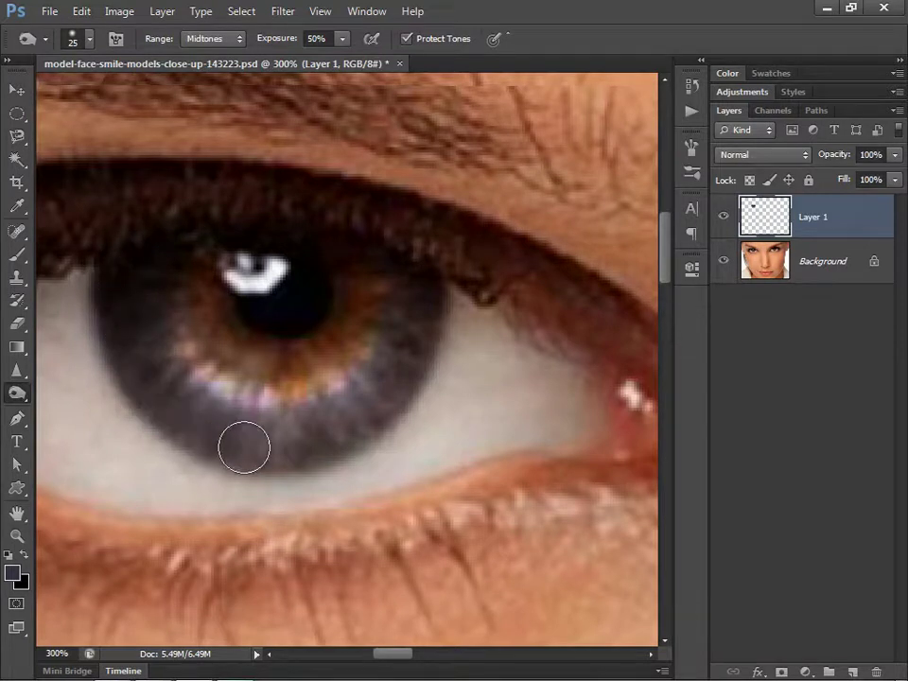
pyautogui.moveTo(385, 408); pyautogui.dragTo(416, 302)
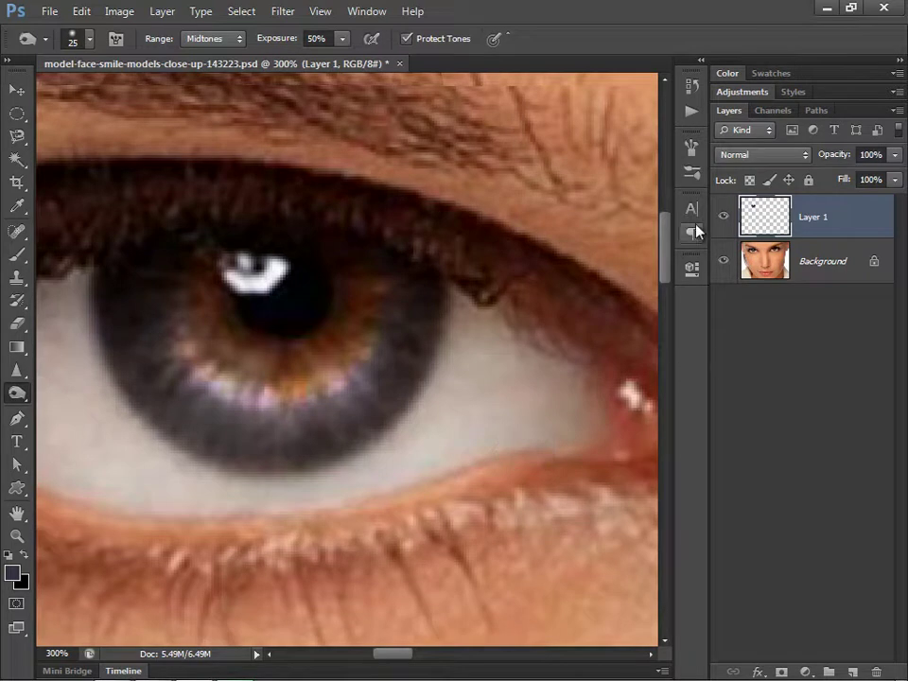
# Toggle Layer 1's visibility twice to compare the edited iris with the original
pyautogui.click(723, 217)
pyautogui.click(722, 217)
pyautogui.click(722, 216)
pyautogui.click(722, 217)
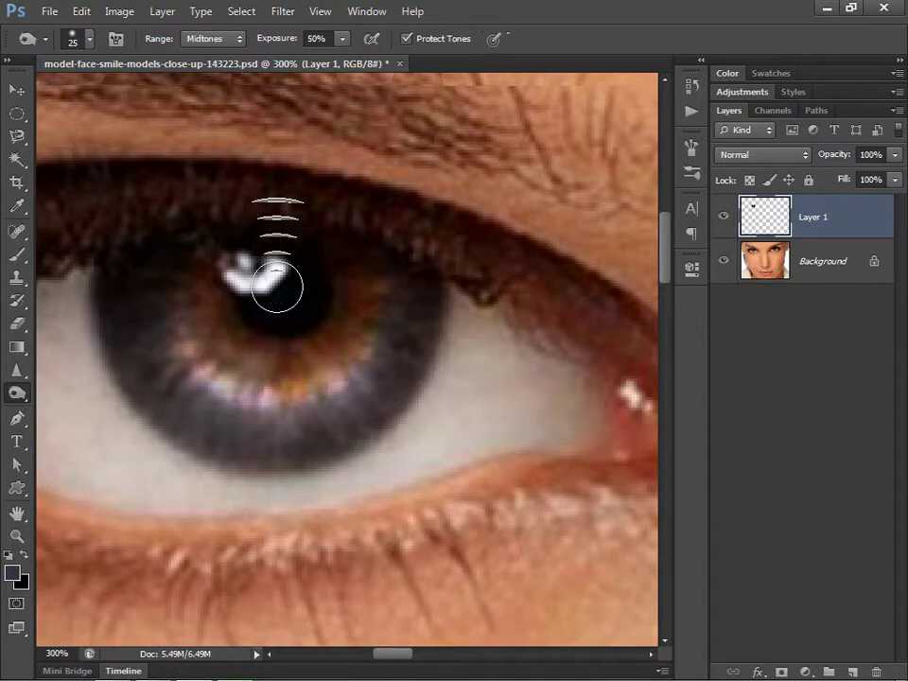
# On a new Layer 2, fill a circular selection over the pupil with black, then deselect
pyautogui.click(17, 114)
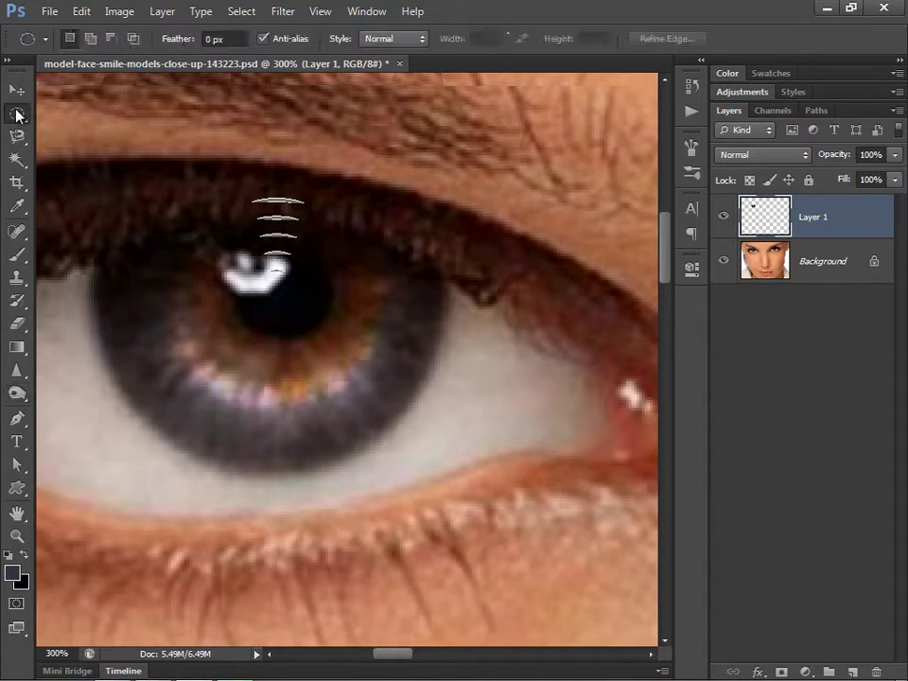
pyautogui.click(70, 129)
pyautogui.click(853, 671)
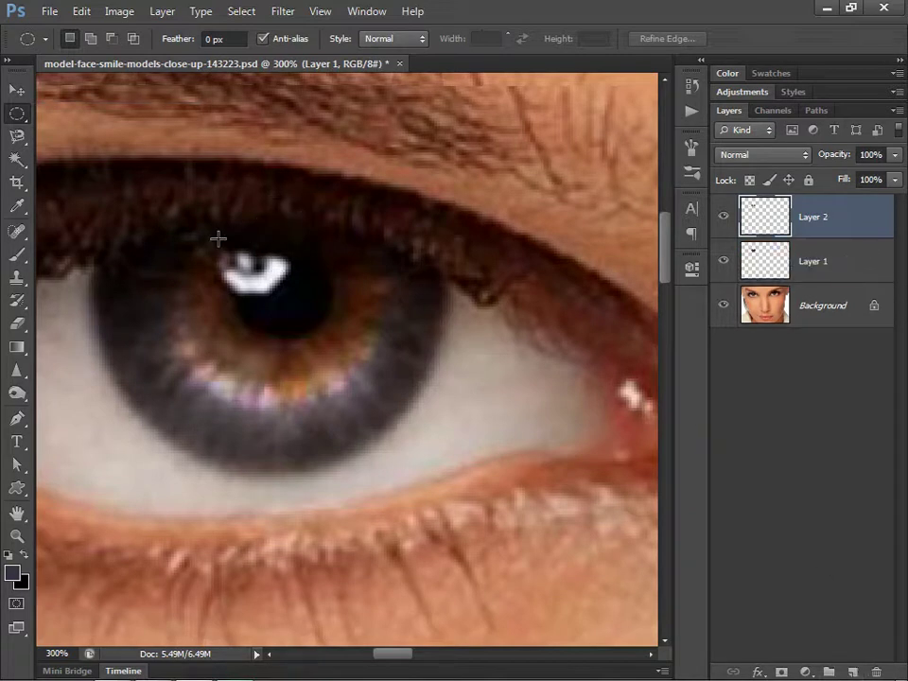
pyautogui.moveTo(223, 239)
pyautogui.mouseDown()
pyautogui.moveTo(304, 324)
pyautogui.moveTo(307, 304)
pyautogui.mouseUp()
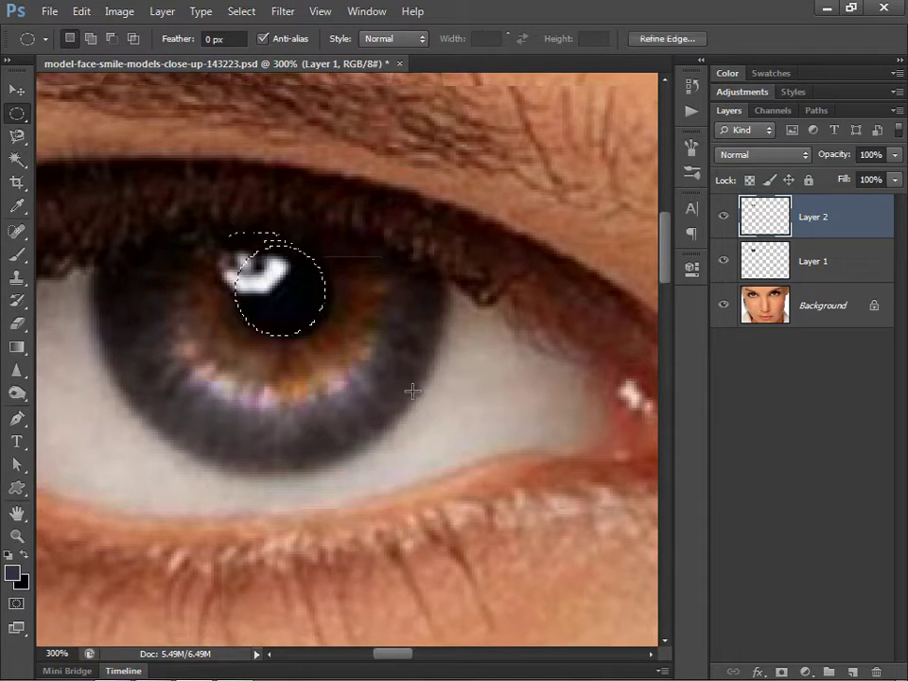
pyautogui.click(9, 554)
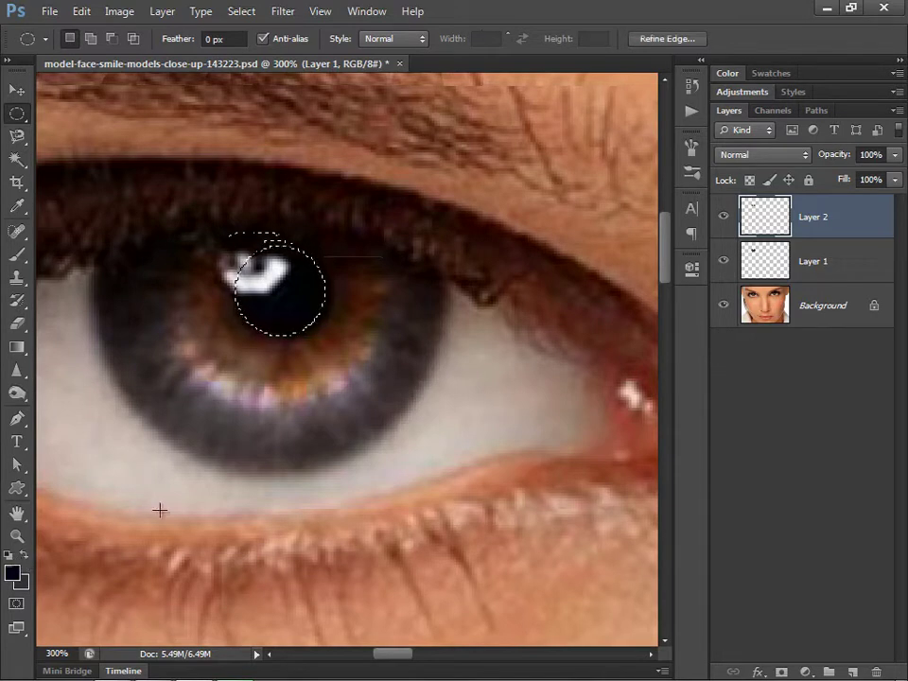
pyautogui.press('alt')
pyautogui.hotkey('alt', 'BackSpace')
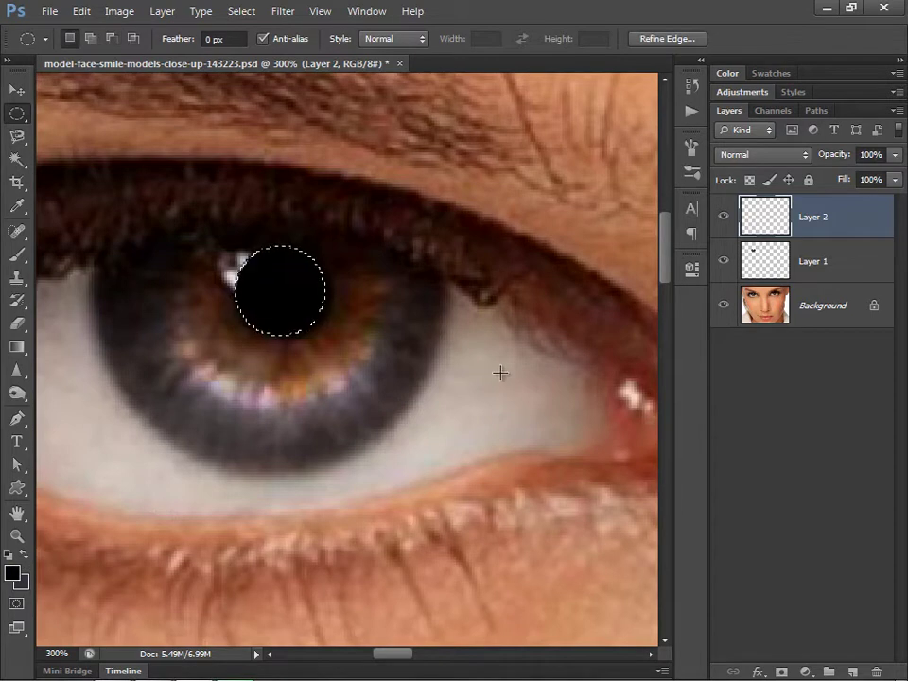
pyautogui.hotkey('ctrl', 'd')
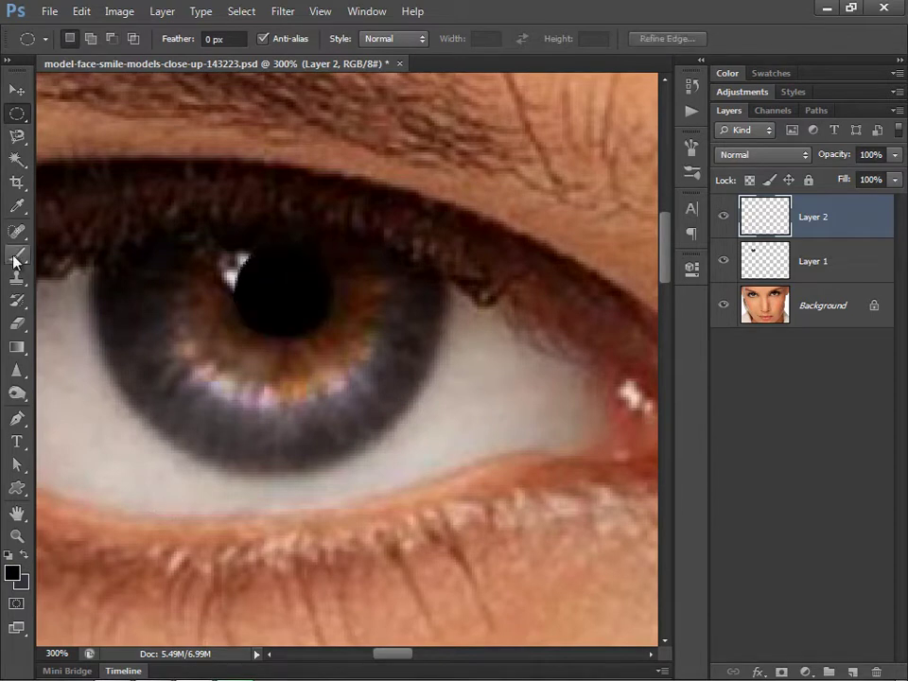
# Paint a white dot beside the pupil with a 10 px brush, then fit the face in view
pyautogui.rightClick(17, 254)
pyautogui.click(74, 252)
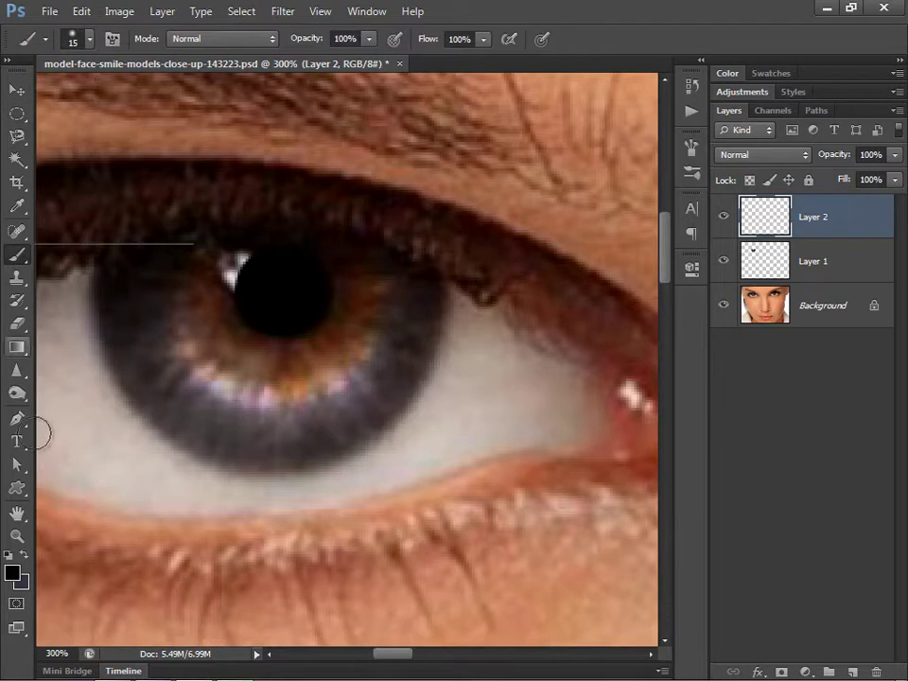
pyautogui.click(17, 579)
pyautogui.write('100')
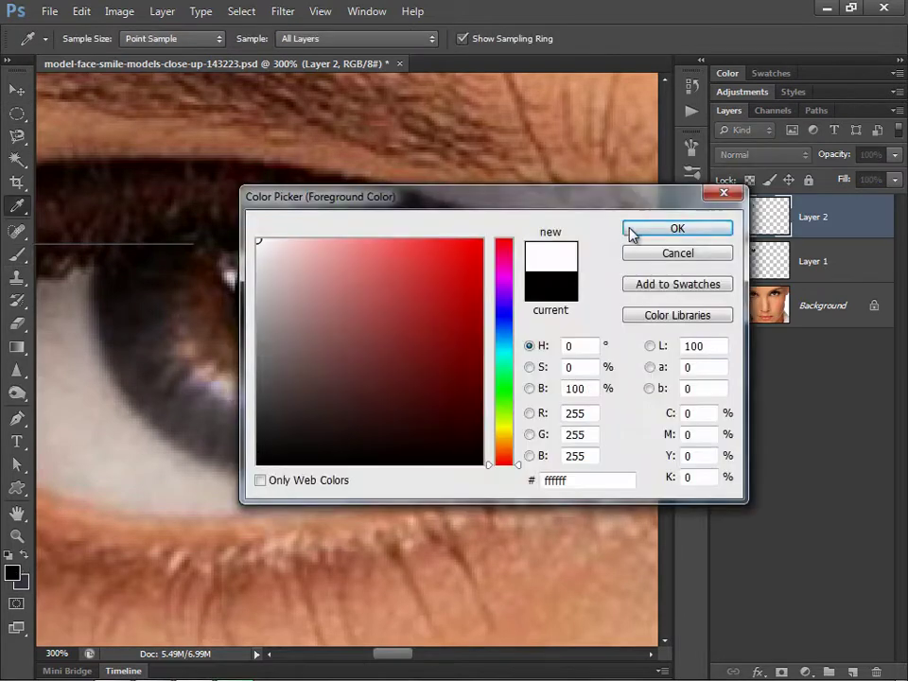
pyautogui.click(628, 233)
pyautogui.press('[')
pyautogui.click(247, 268)
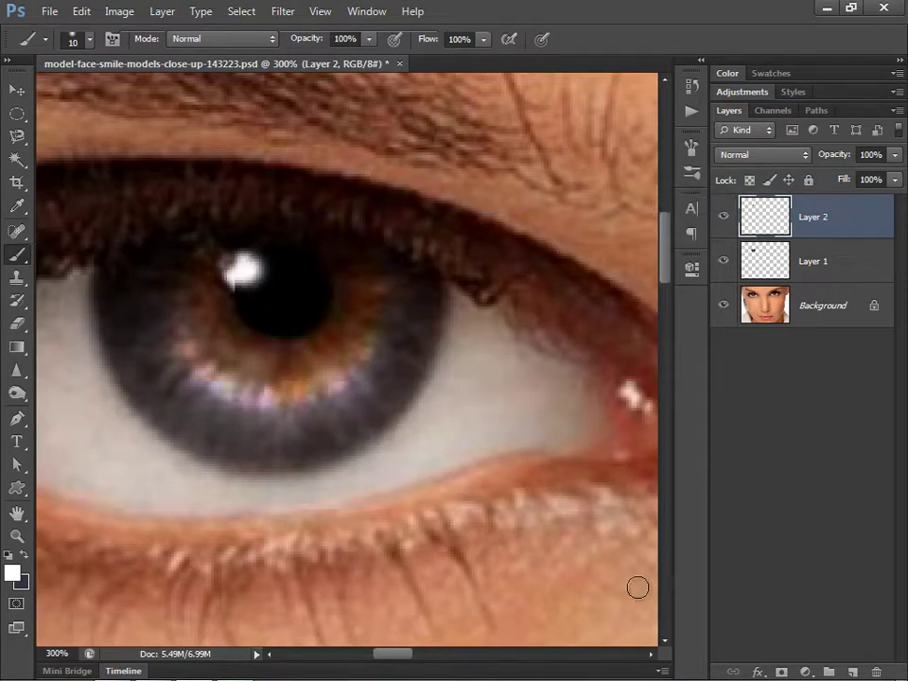
pyautogui.hotkey('ctrl', '0')
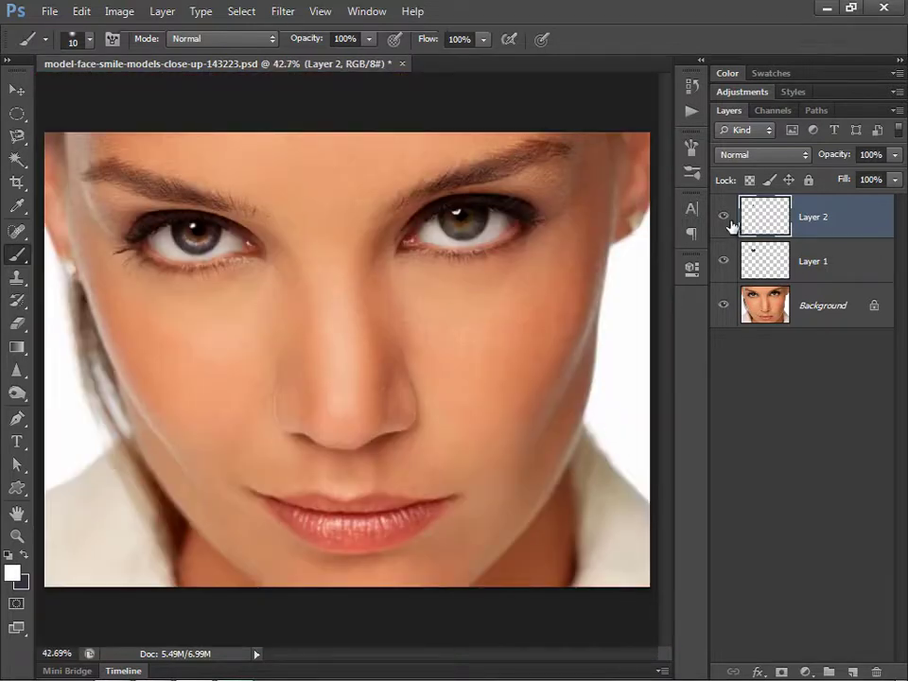
# Toggle Layer 1 to compare, then zoom back in to 100% on the left eye
pyautogui.click(724, 260)
pyautogui.click(724, 263)
pyautogui.hotkey('ctrl', '+')
pyautogui.hotkey('ctrl', '+')
pyautogui.moveTo(377, 243)
pyautogui.mouseDown()
pyautogui.moveTo(347, 221)
pyautogui.moveTo(415, 354)
pyautogui.mouseUp()
pyautogui.hotkey('ctrl', '+')
pyautogui.moveTo(406, 294)
pyautogui.mouseDown()
pyautogui.moveTo(356, 337)
pyautogui.moveTo(450, 366)
pyautogui.mouseUp()
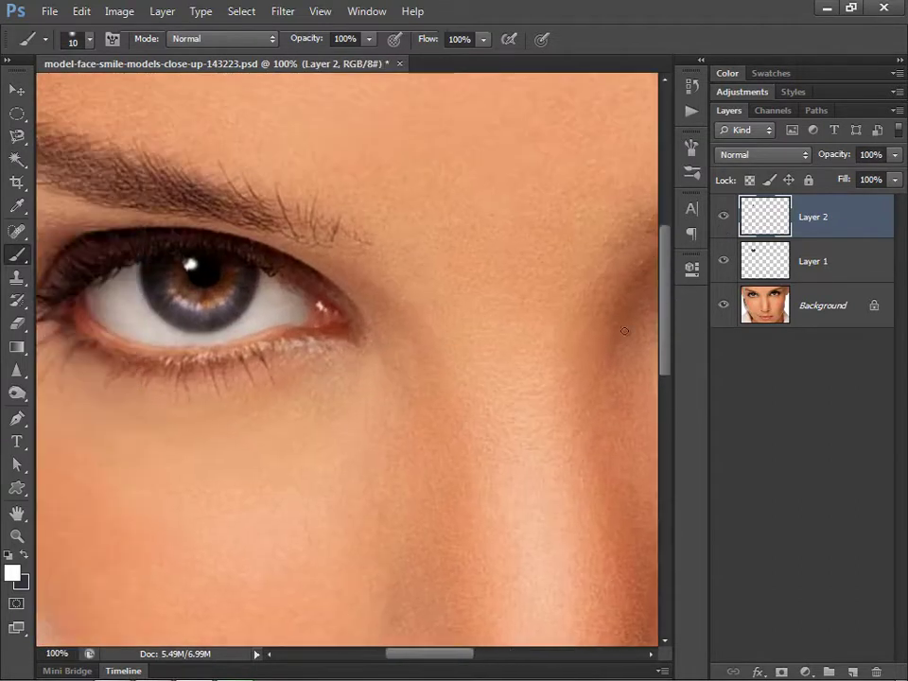
# Merge Layer 2 down into Layer 1 and toggle Layer 1 to check the result
pyautogui.click(771, 262)
pyautogui.click(781, 216)
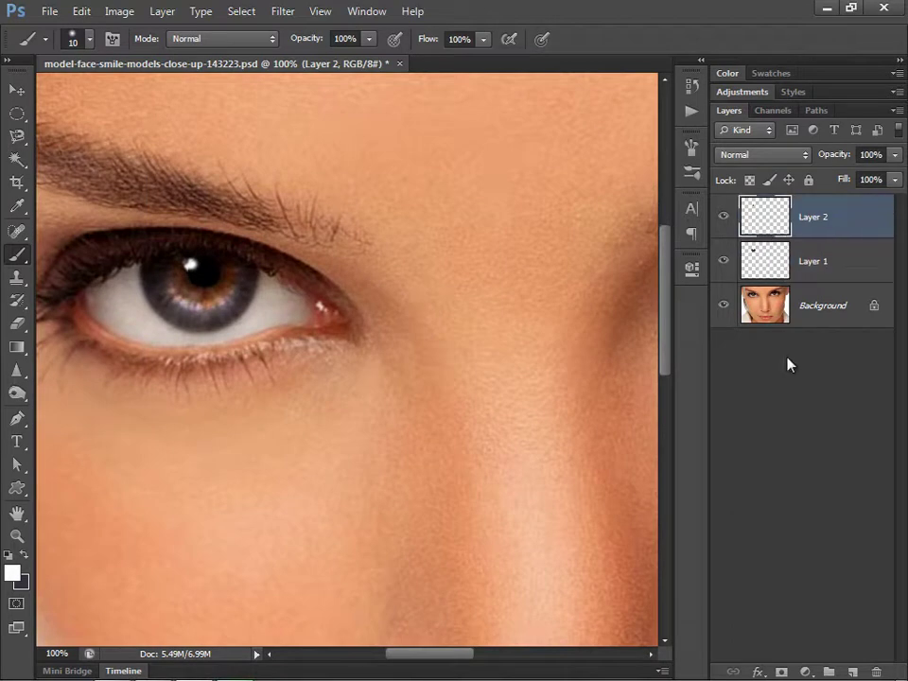
pyautogui.press('Delete')
pyautogui.click(724, 230)
pyautogui.click(724, 230)
pyautogui.click(724, 231)
pyautogui.click(724, 231)
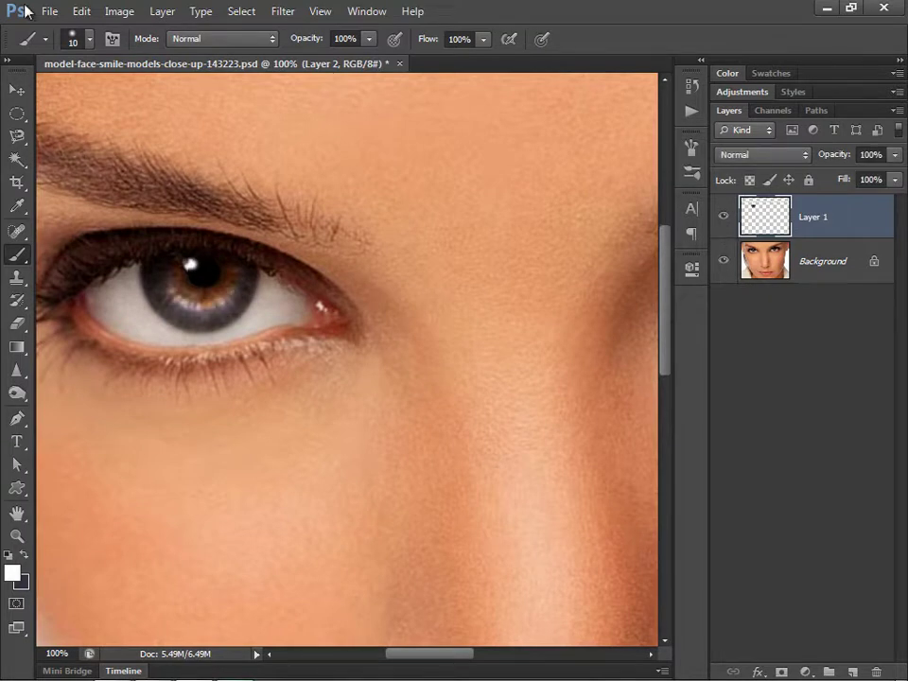
# Colorize the iris in Hue/Saturation at Hue 189, Saturation 17, with slightly raised Lightness
pyautogui.click(101, 19)
pyautogui.moveTo(147, 57)
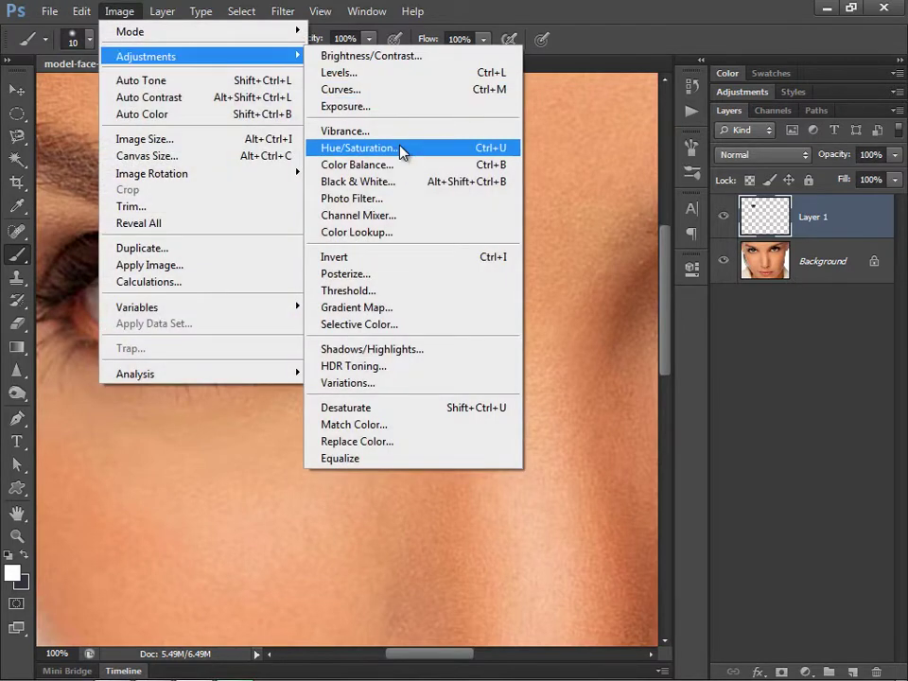
pyautogui.click(402, 152)
pyautogui.moveTo(572, 316)
pyautogui.mouseDown()
pyautogui.moveTo(633, 210)
pyautogui.moveTo(642, 136)
pyautogui.mouseUp()
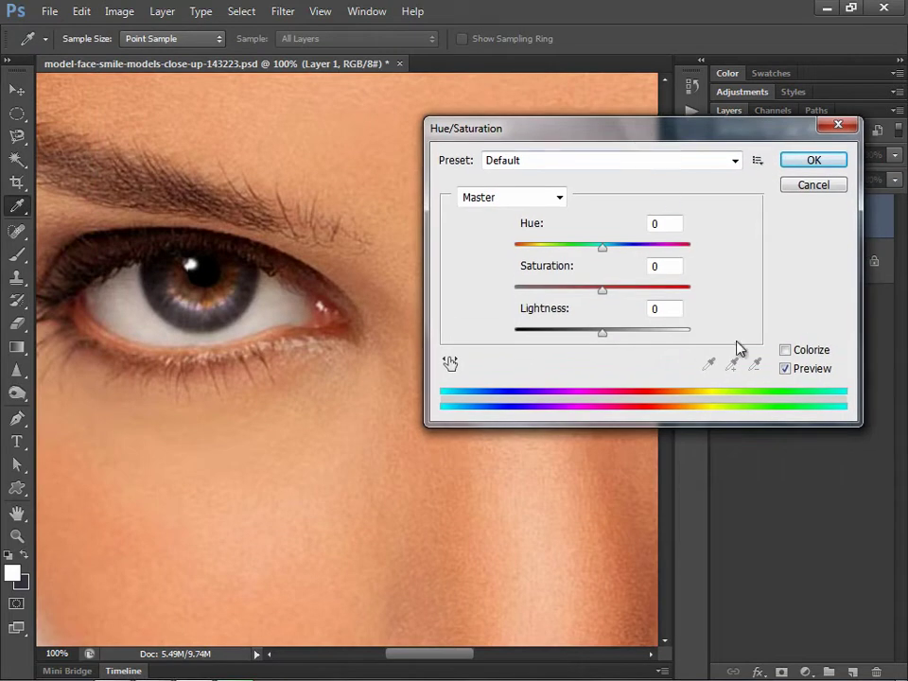
pyautogui.click(785, 351)
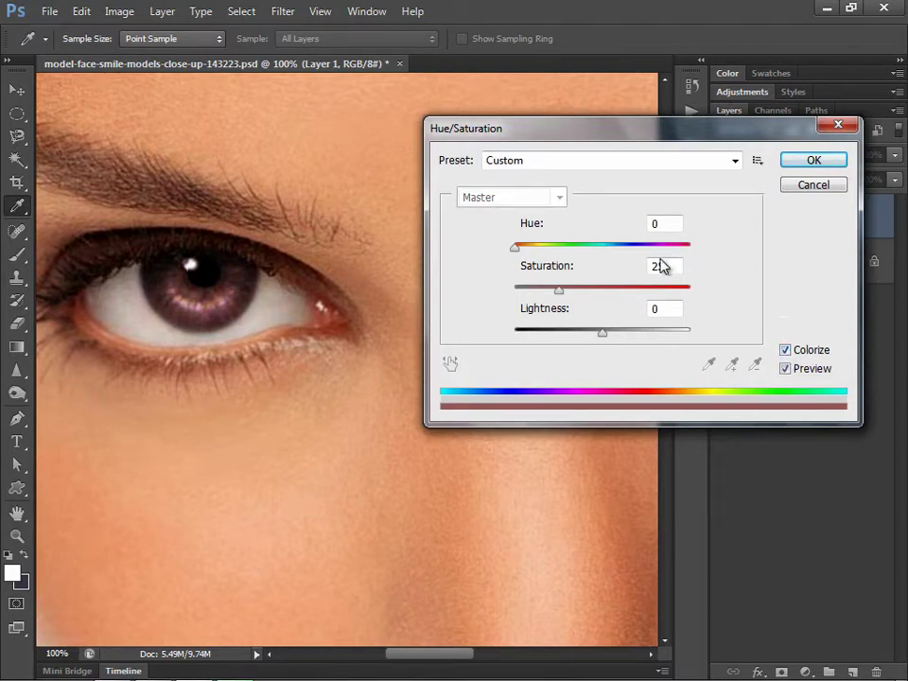
pyautogui.moveTo(516, 250)
pyautogui.mouseDown()
pyautogui.moveTo(589, 241)
pyautogui.moveTo(657, 250)
pyautogui.moveTo(607, 252)
pyautogui.mouseUp()
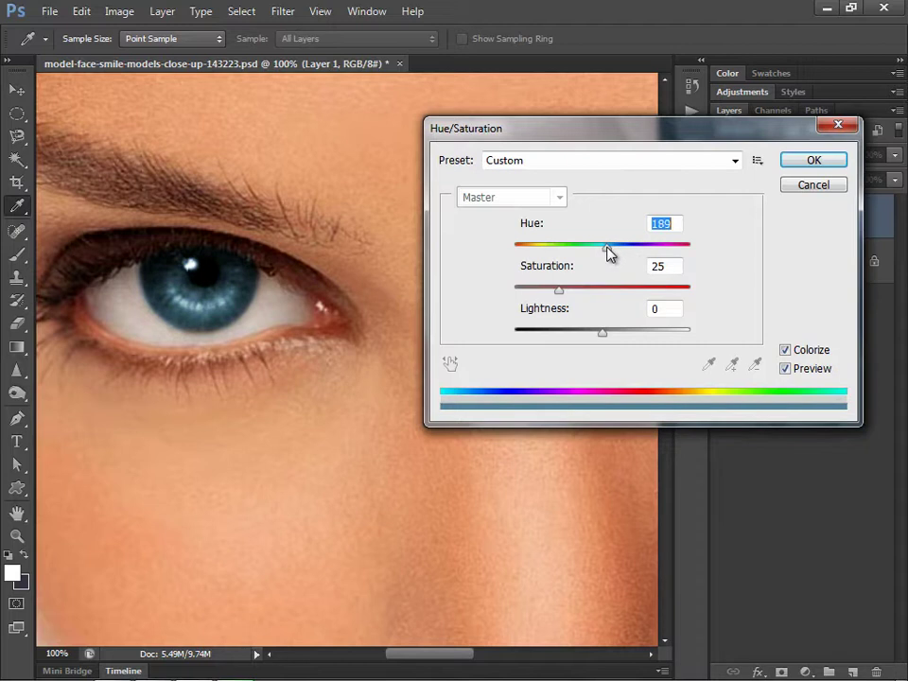
pyautogui.click(559, 295)
pyautogui.moveTo(549, 299); pyautogui.dragTo(543, 296)
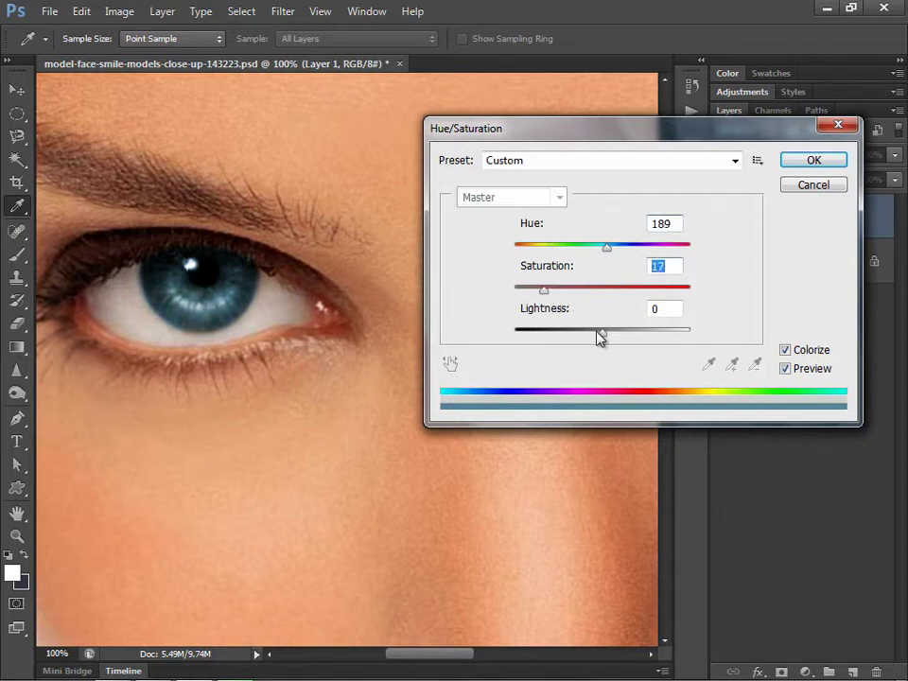
pyautogui.moveTo(605, 338); pyautogui.dragTo(600, 340)
pyautogui.click(799, 164)
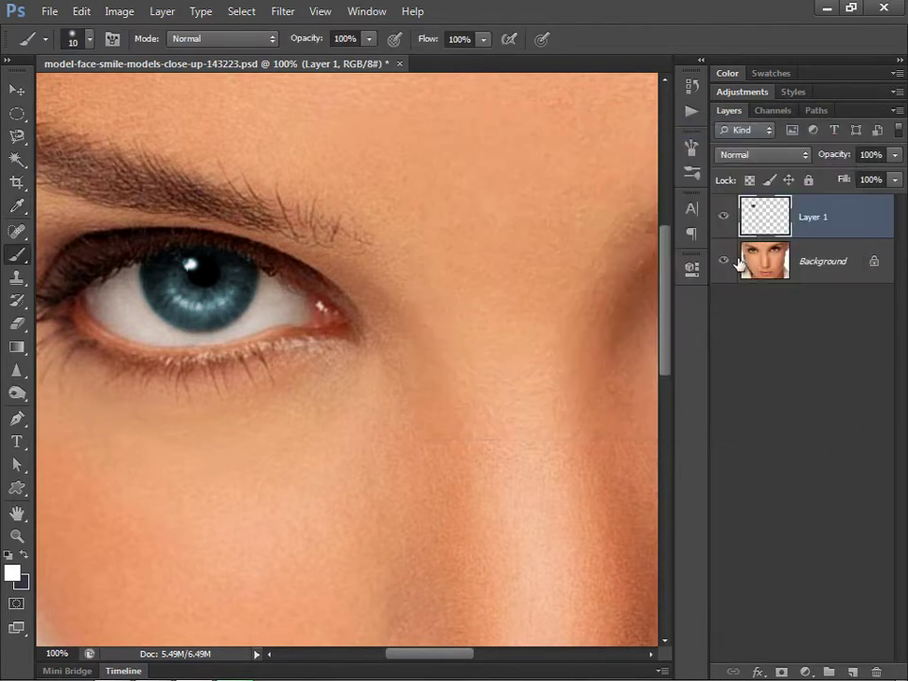
pyautogui.click(722, 217)
pyautogui.click(723, 218)
pyautogui.hotkey('ctrl', '0')
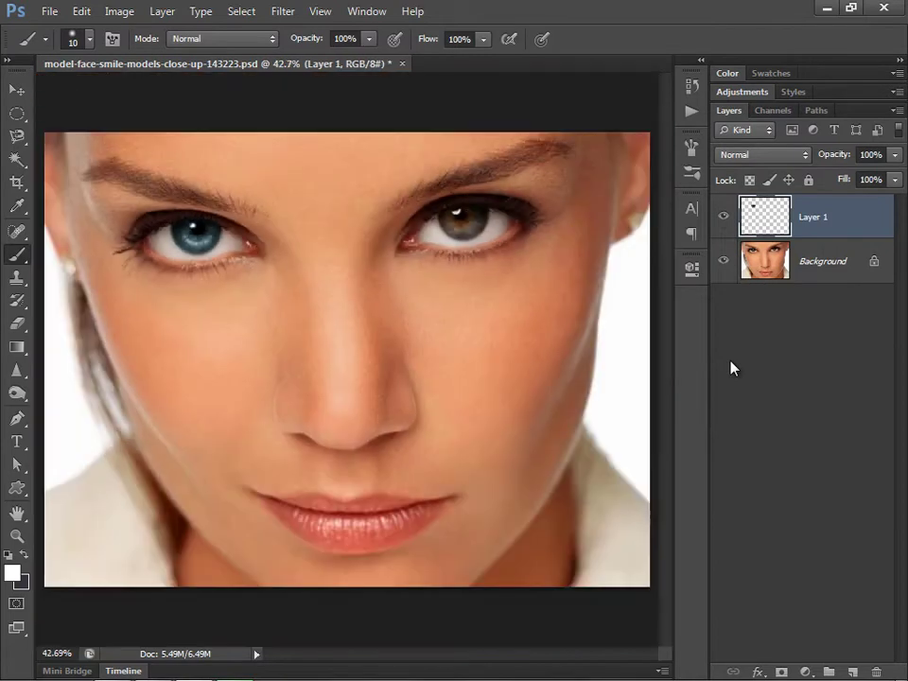